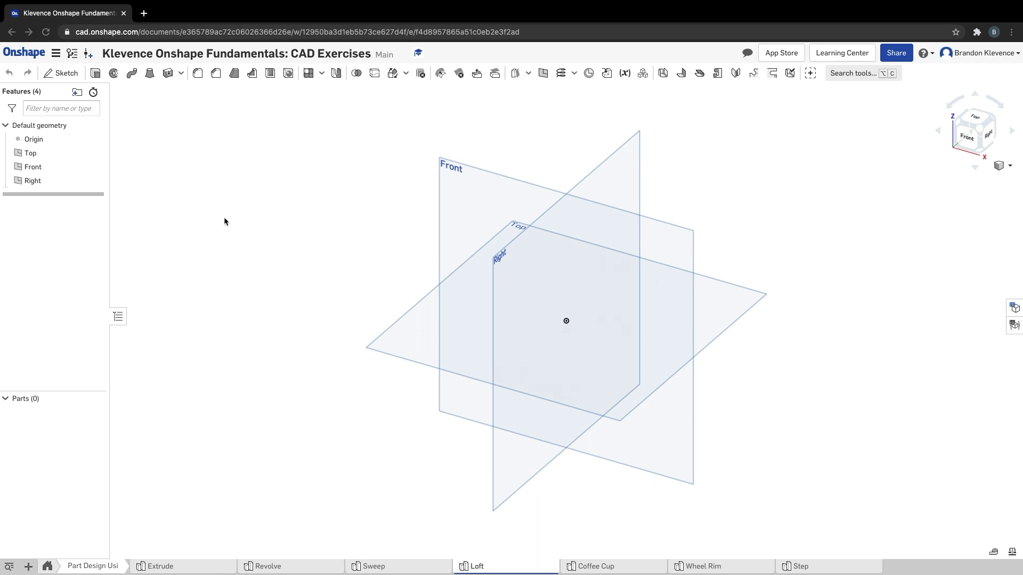
Start Sketch 1 in the Loft part studio
left_click(68, 75)
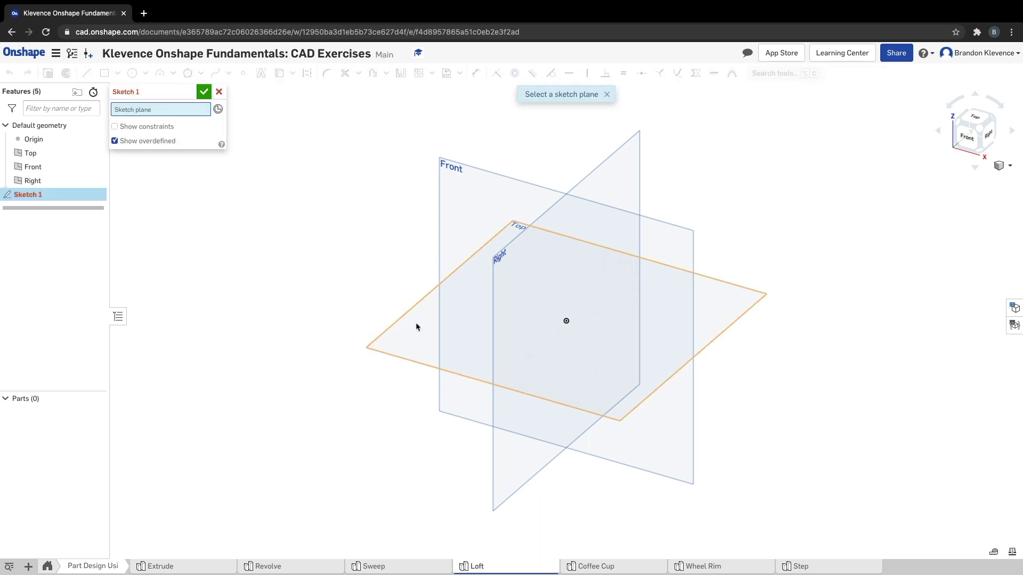
On the Top plane, draw a center-point rectangle about 90.277 by 53.497 from the origin
left_click(410, 337)
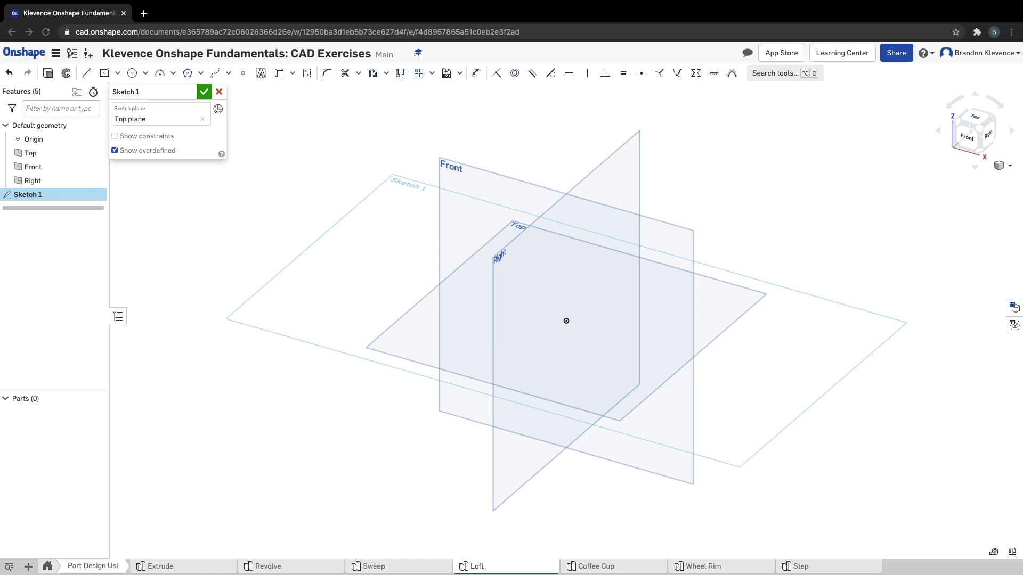
left_click(978, 121)
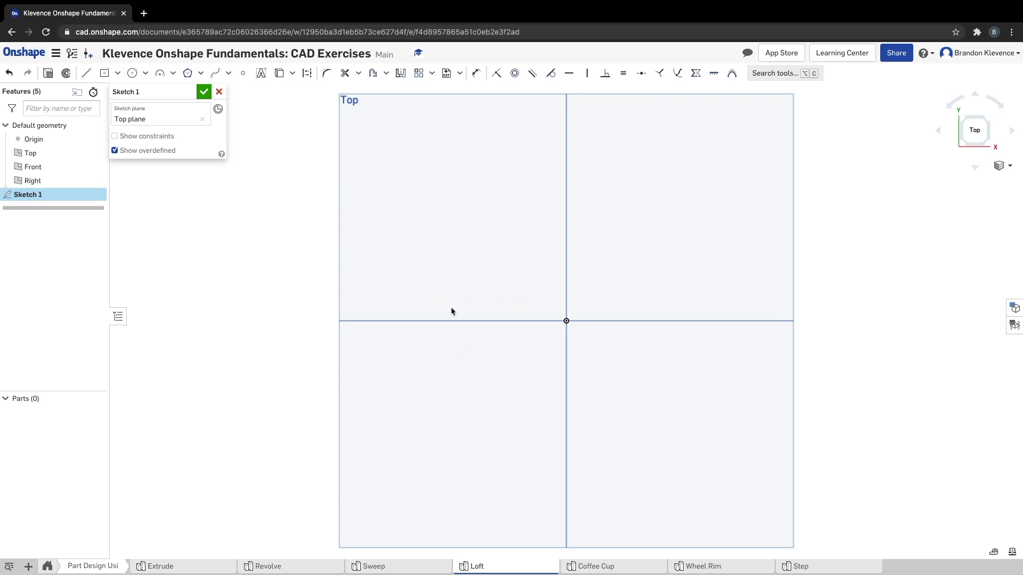
left_click(104, 73)
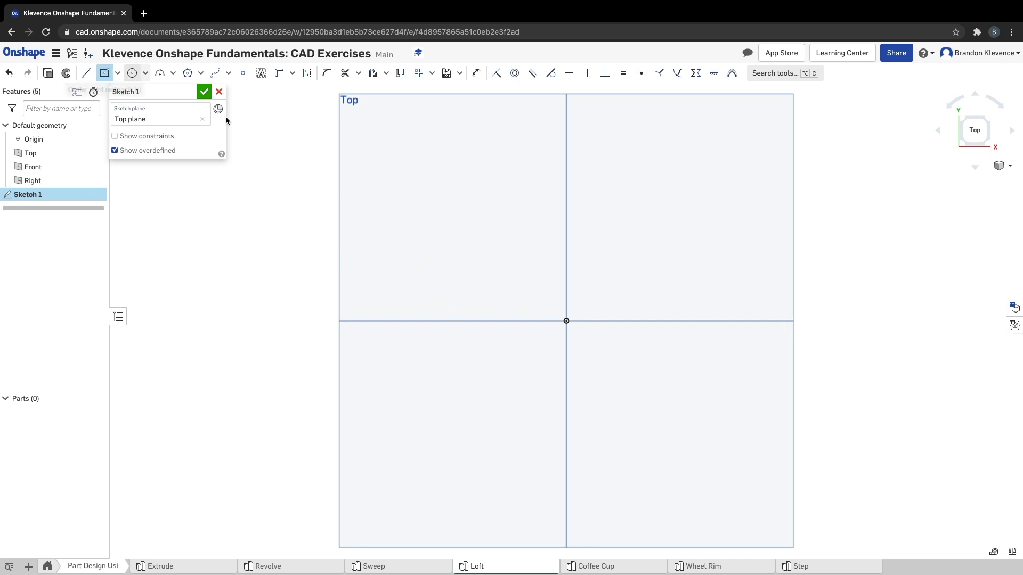
left_click(564, 323)
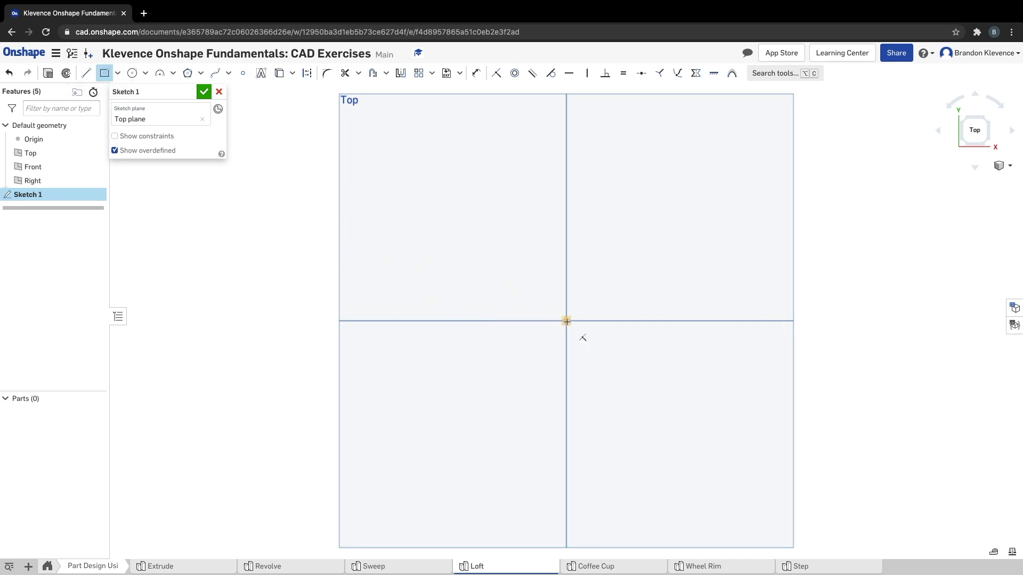
left_click(703, 402)
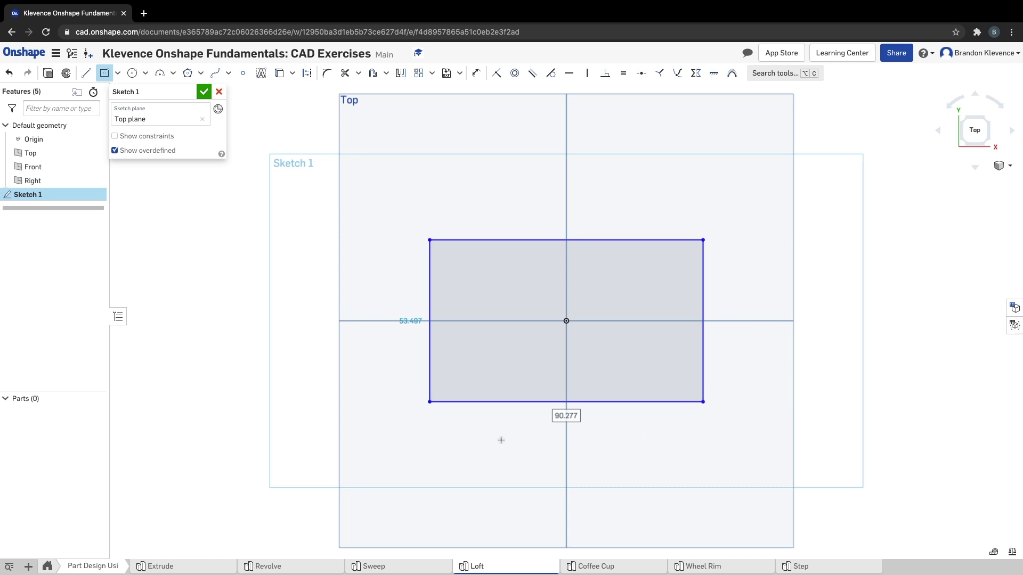
Draw 3-point arcs bulging outward across the rectangle's top and bottom edges
left_click(160, 73)
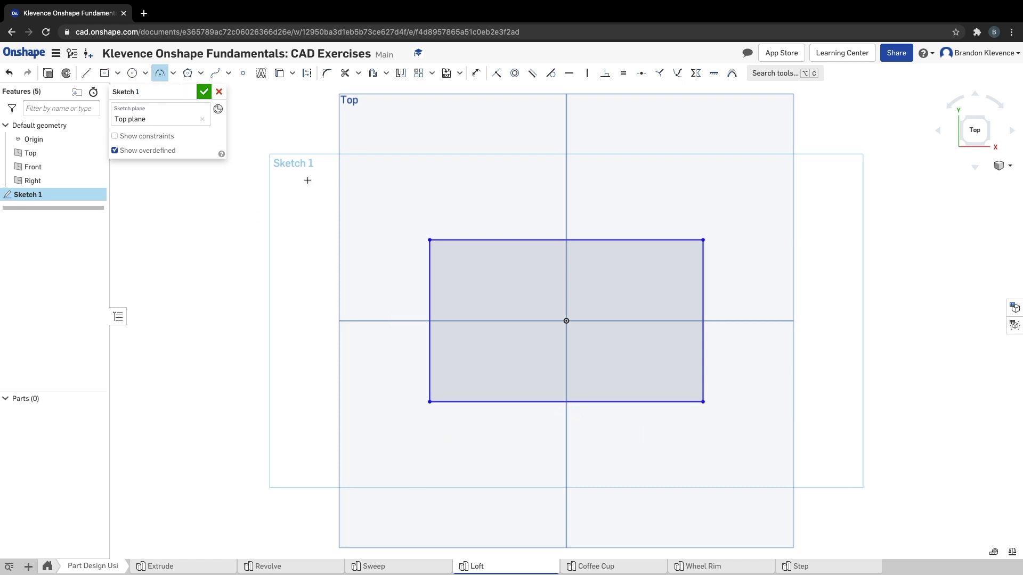
left_click(430, 240)
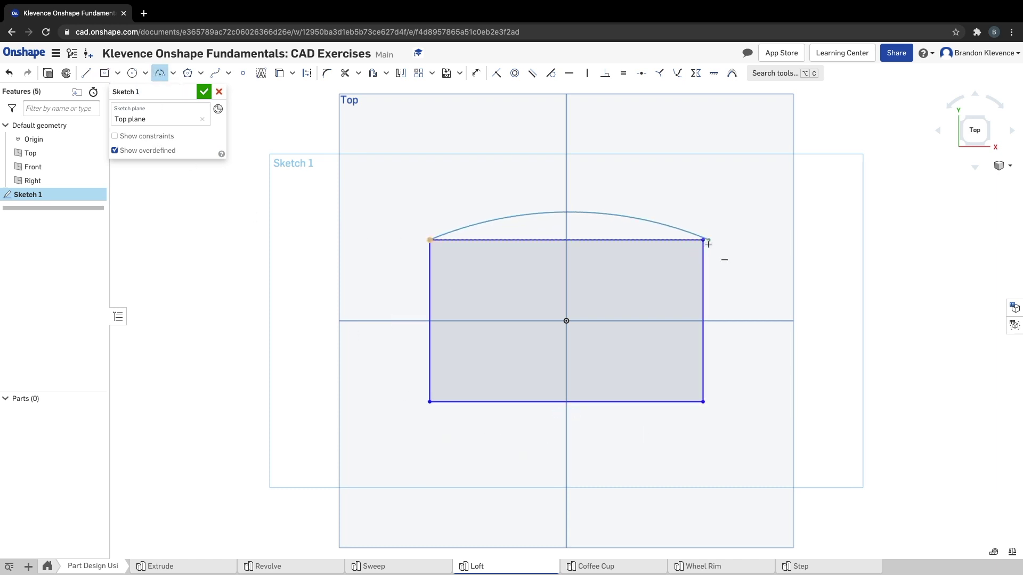
left_click(703, 240)
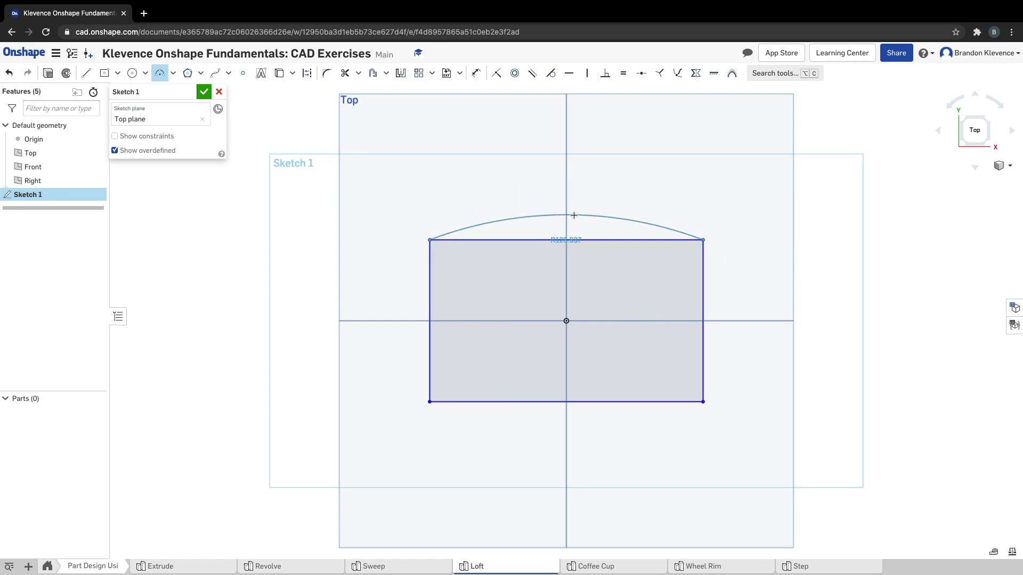
left_click(574, 215)
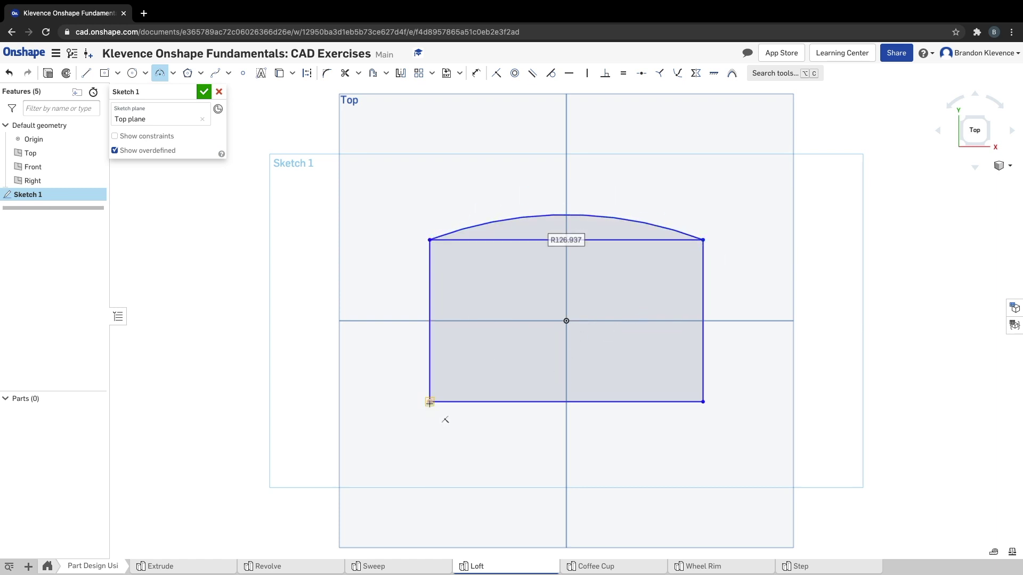
left_click(430, 402)
left_click(703, 402)
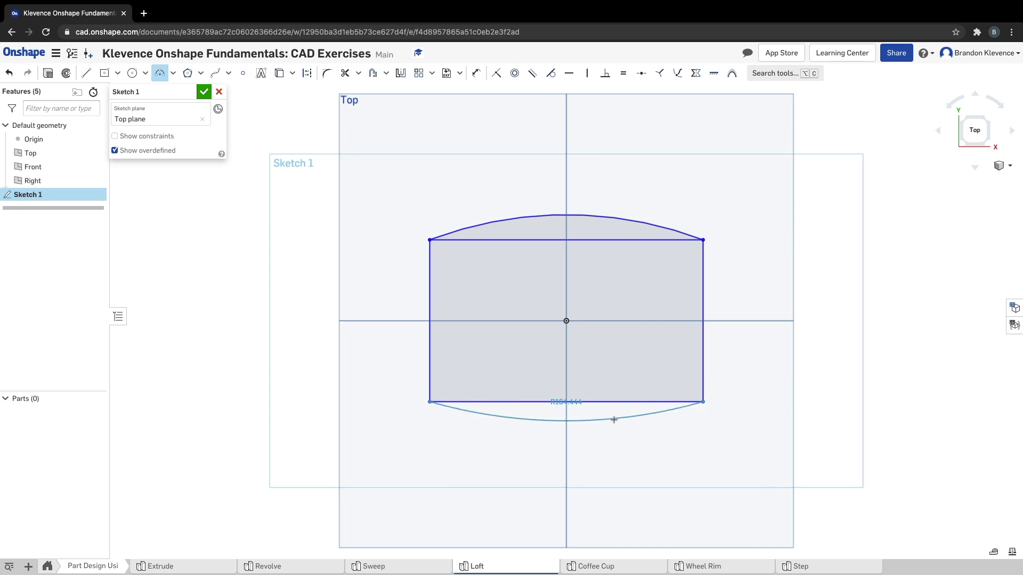
left_click(584, 428)
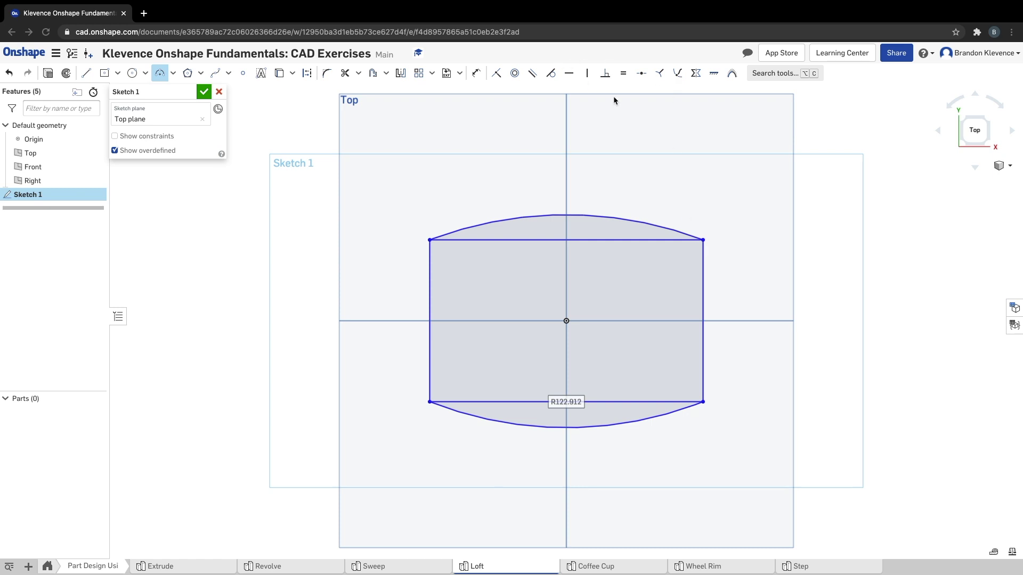
Constrain the top and bottom arcs to be equal
left_click(624, 74)
left_click(586, 218)
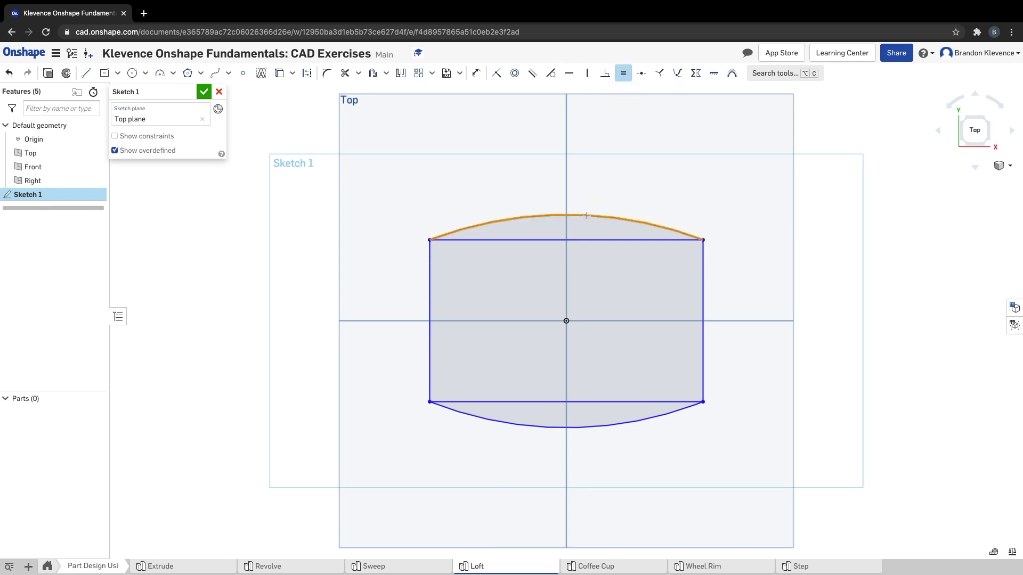
left_click(595, 428)
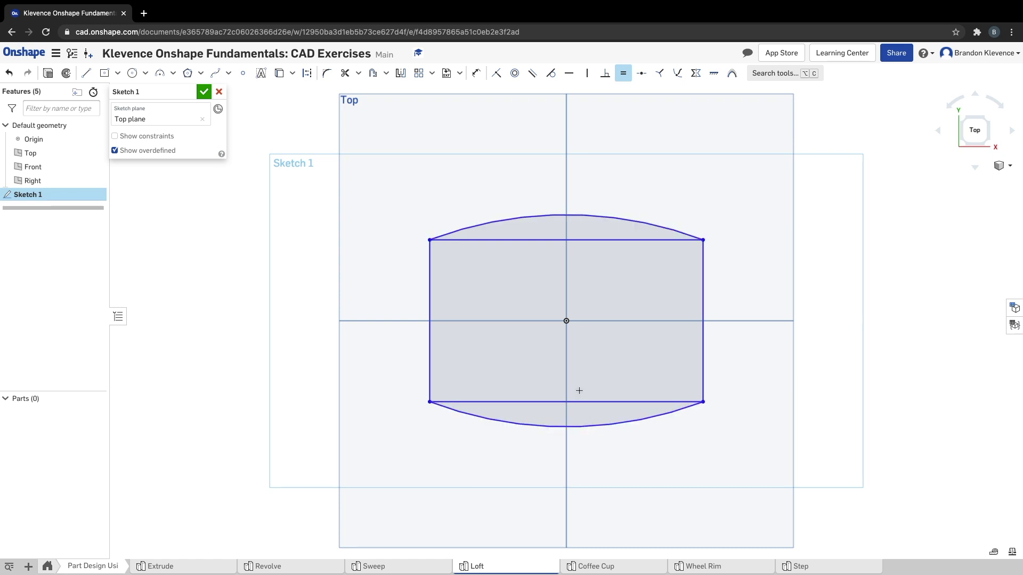
key("Escape")
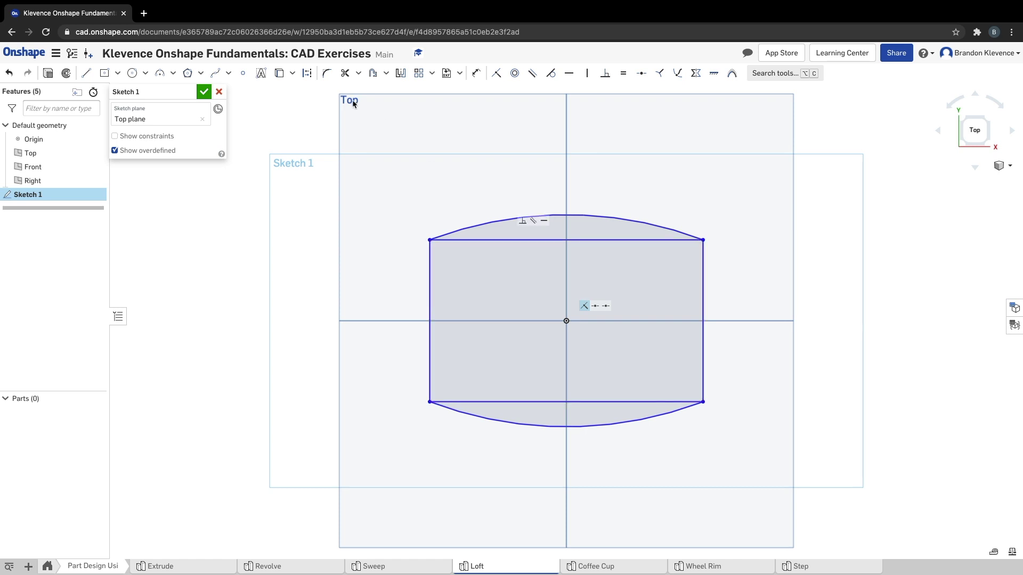
key("d")
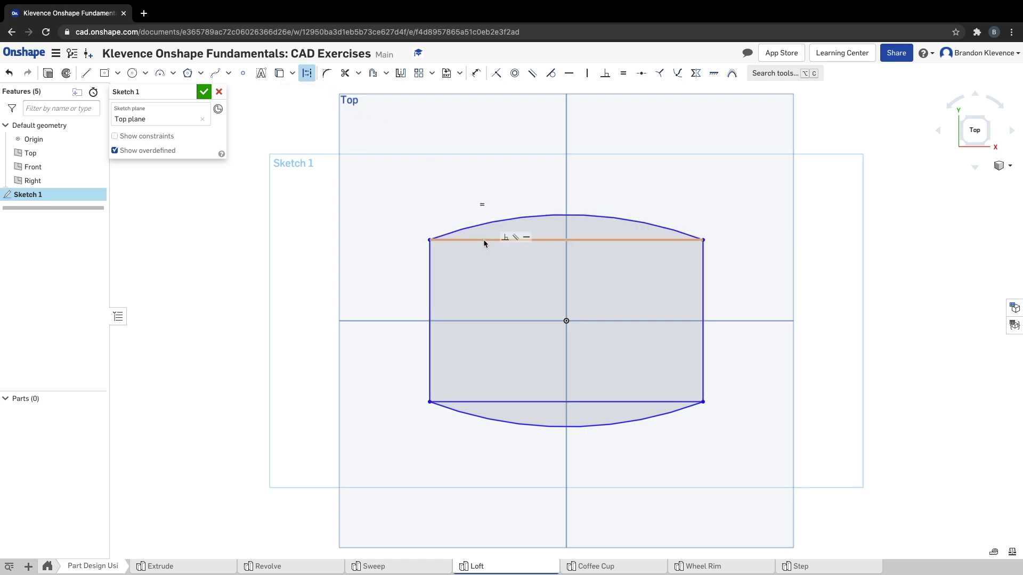
Convert the rectangle's top and bottom straight edges into construction lines
key("Escape")
left_click(484, 240)
left_click(539, 401)
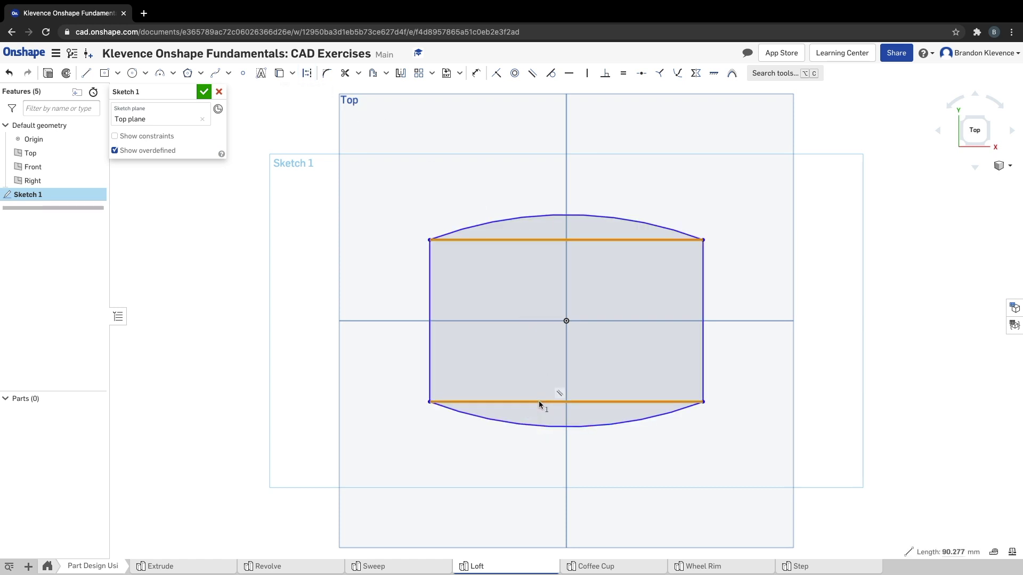
left_click(312, 78)
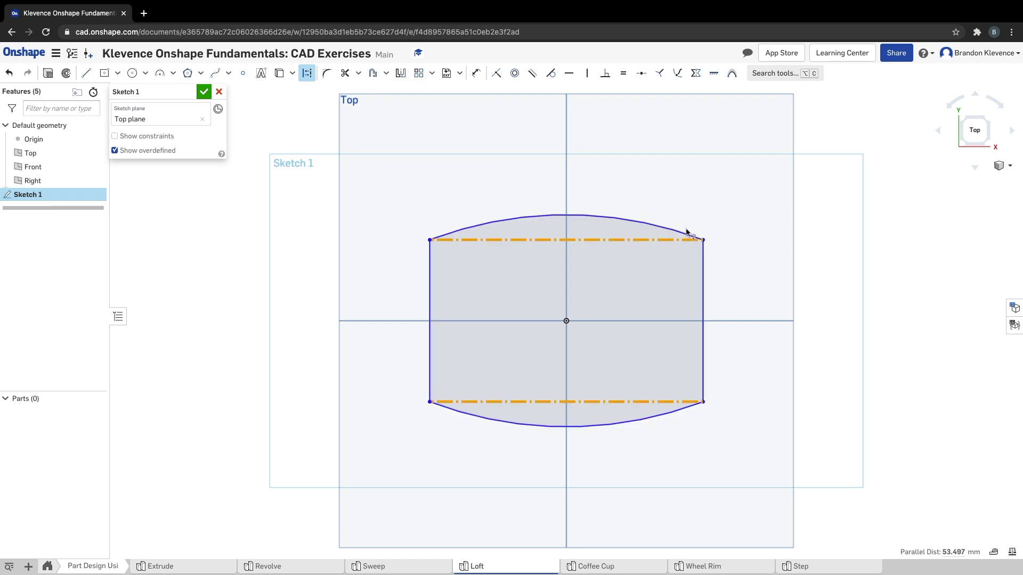
scroll(692, 239, "up", 5)
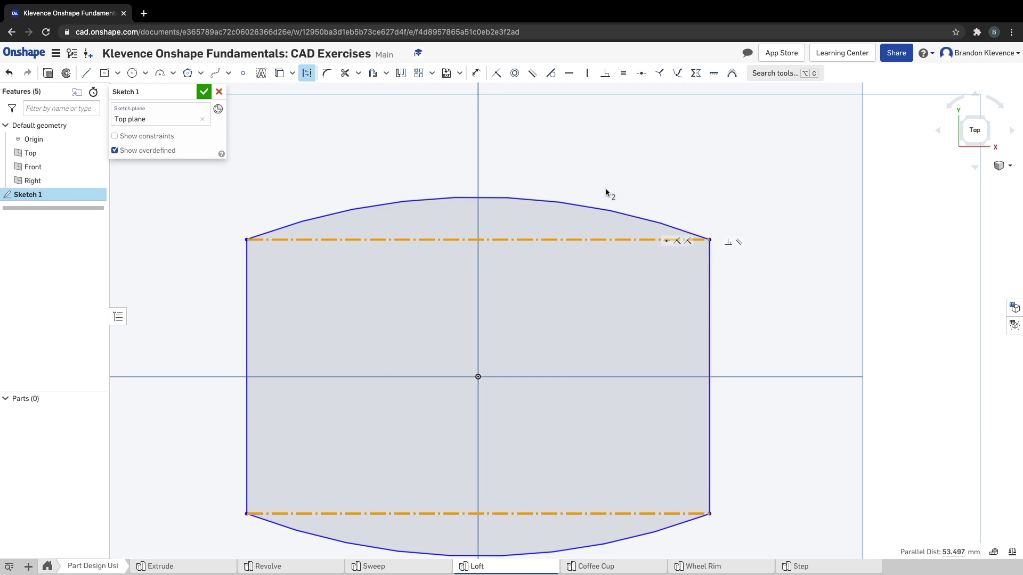
left_click(611, 212)
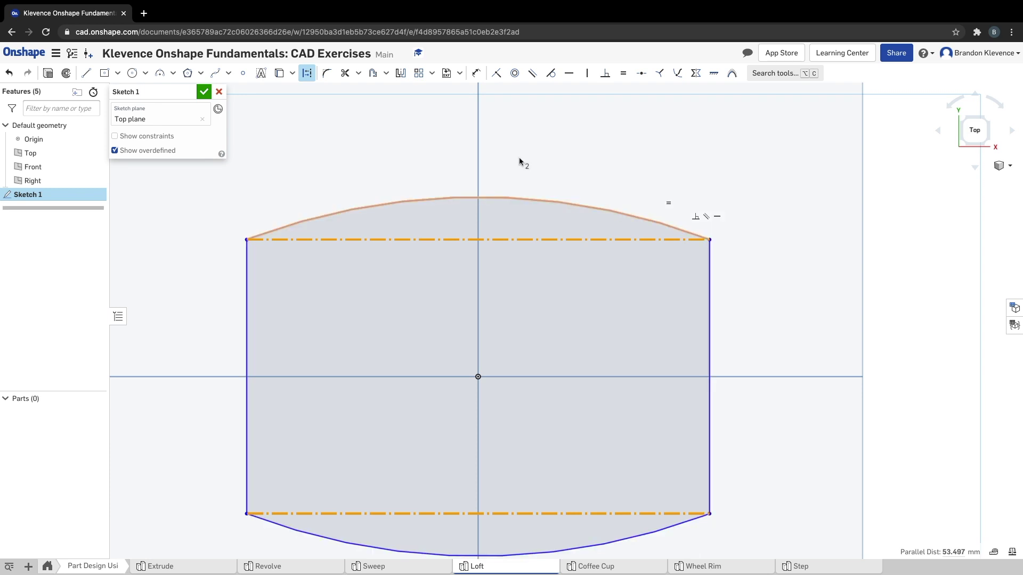
left_click(330, 76)
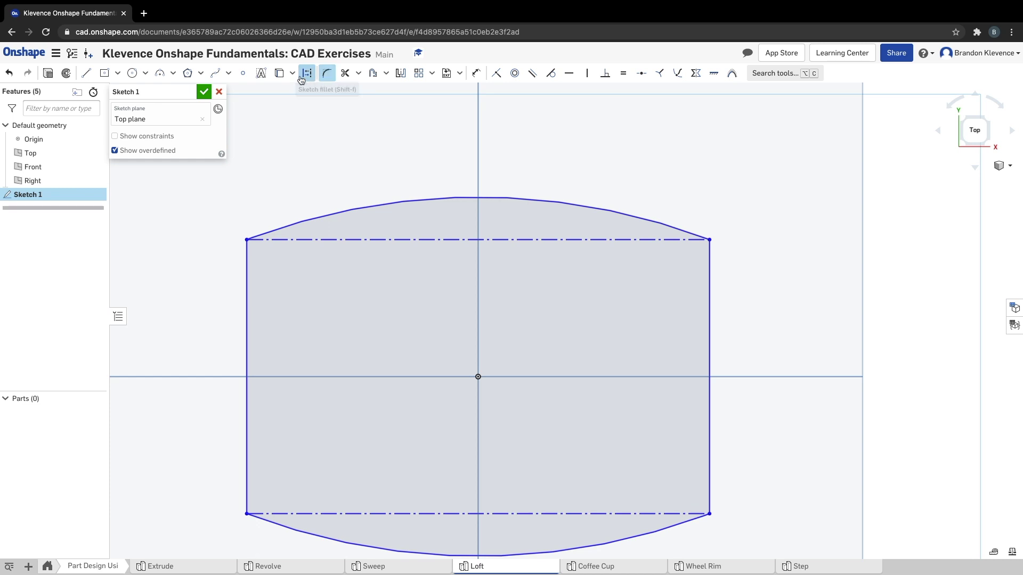
Fillet the top-left corner and set the sketch fillet radius to 8.5 mm
left_click(328, 75)
left_click(291, 224)
left_click(247, 266)
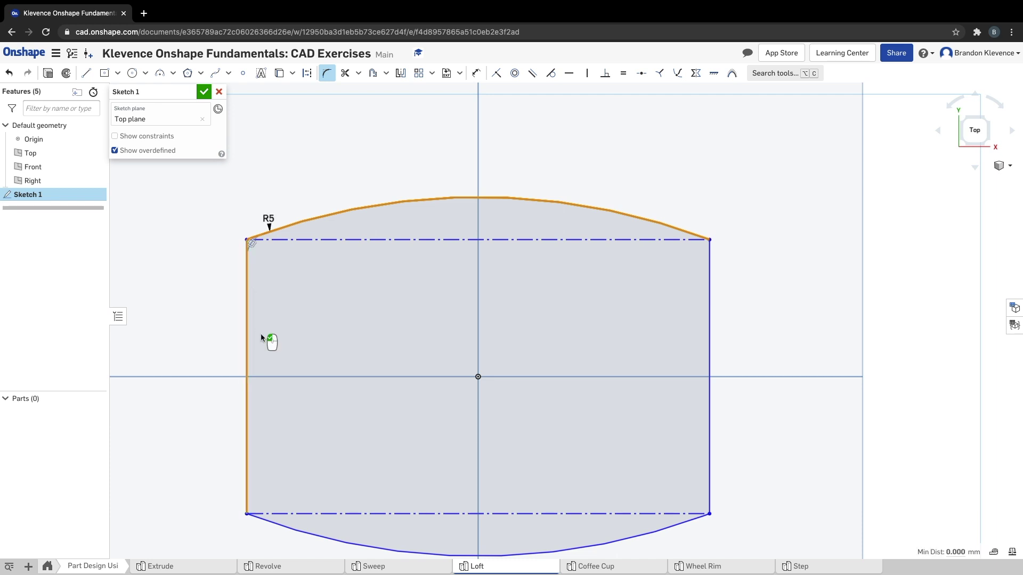
left_click(280, 526)
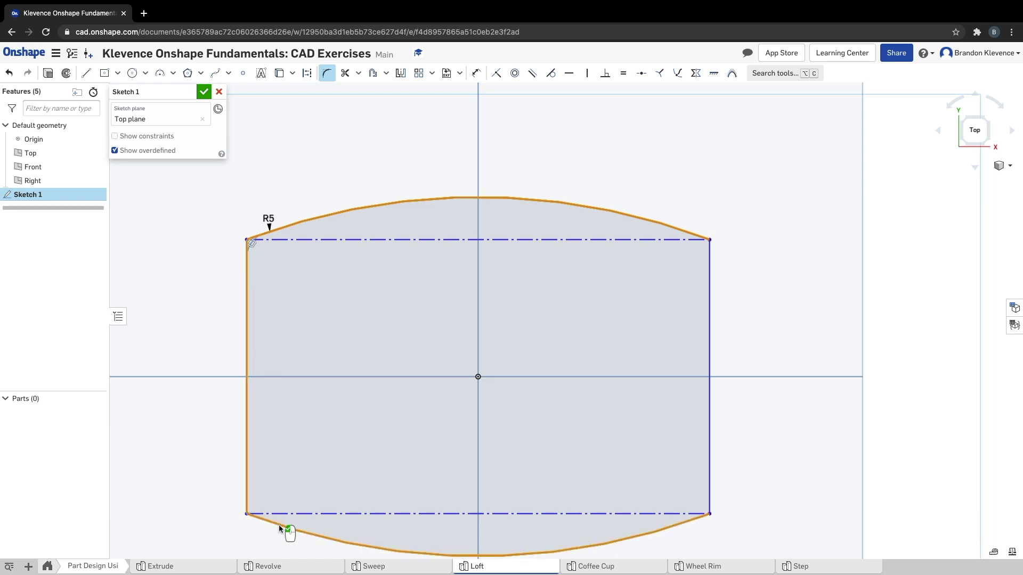
left_click(710, 493)
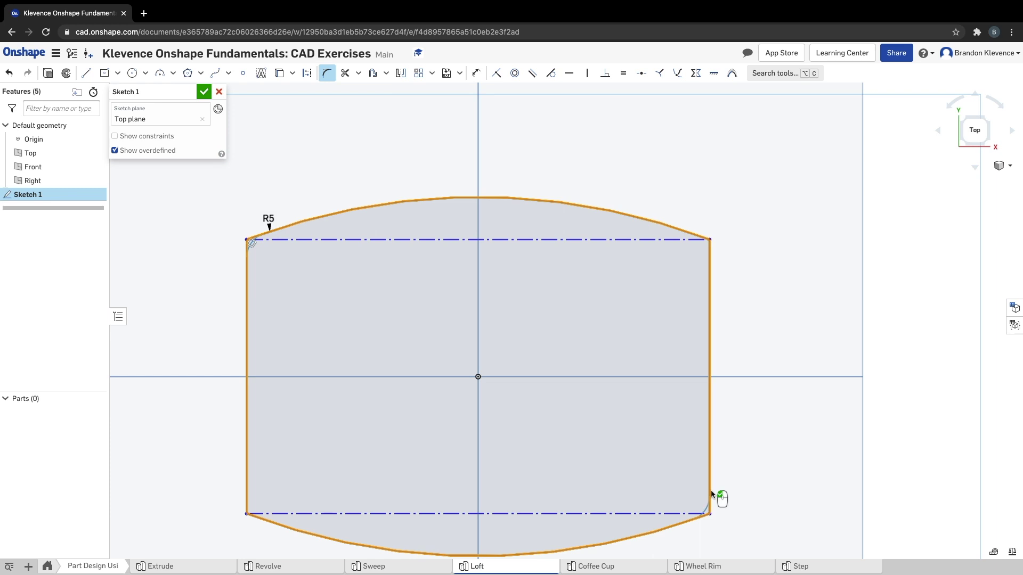
left_click(692, 234)
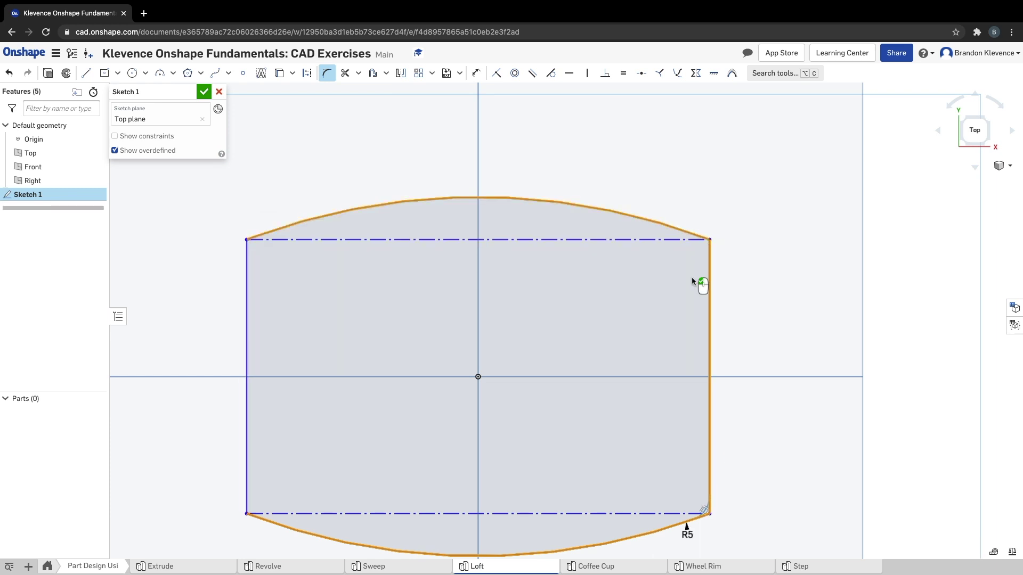
left_click(709, 426)
left_click(248, 298)
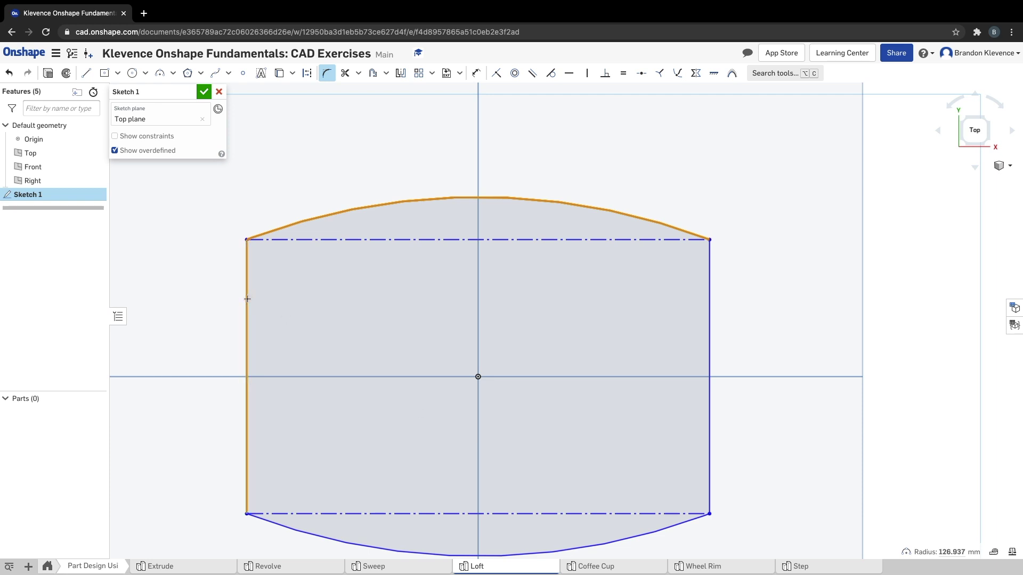
left_click(261, 197)
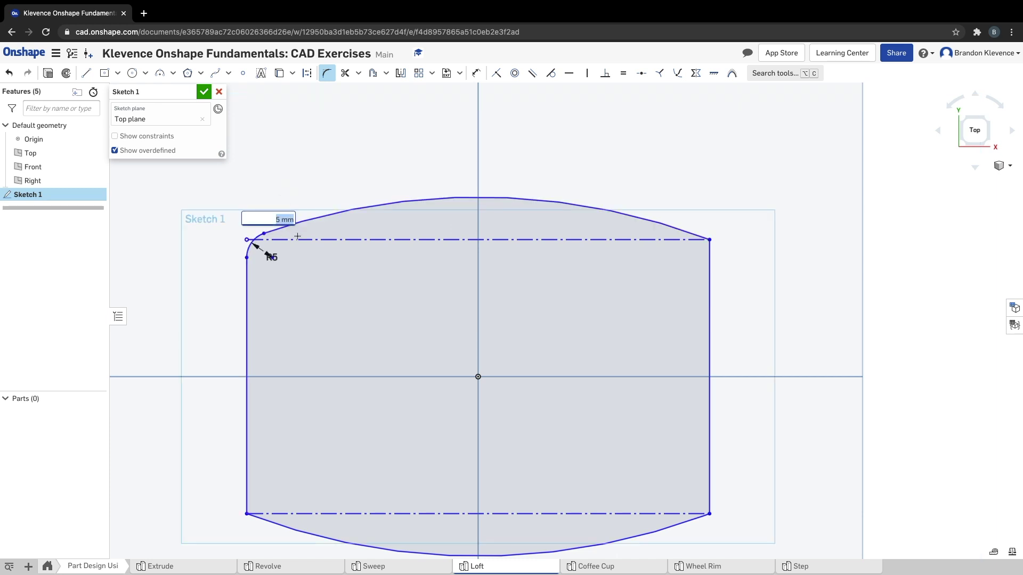
type("8.5")
key("Return")
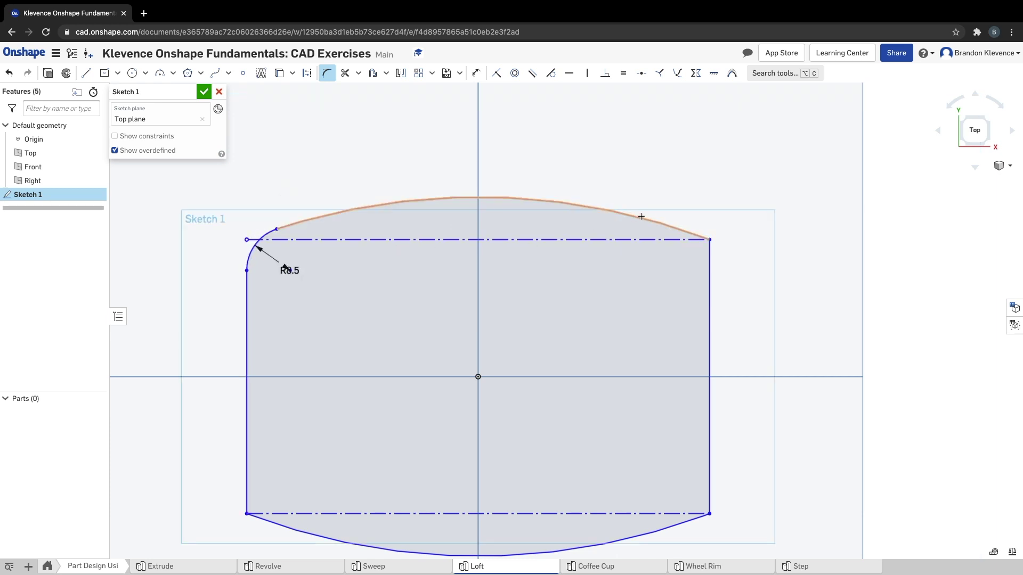
Fillet the top-right, bottom-right and bottom-left corners at R8.5
left_click(659, 223)
left_click(710, 272)
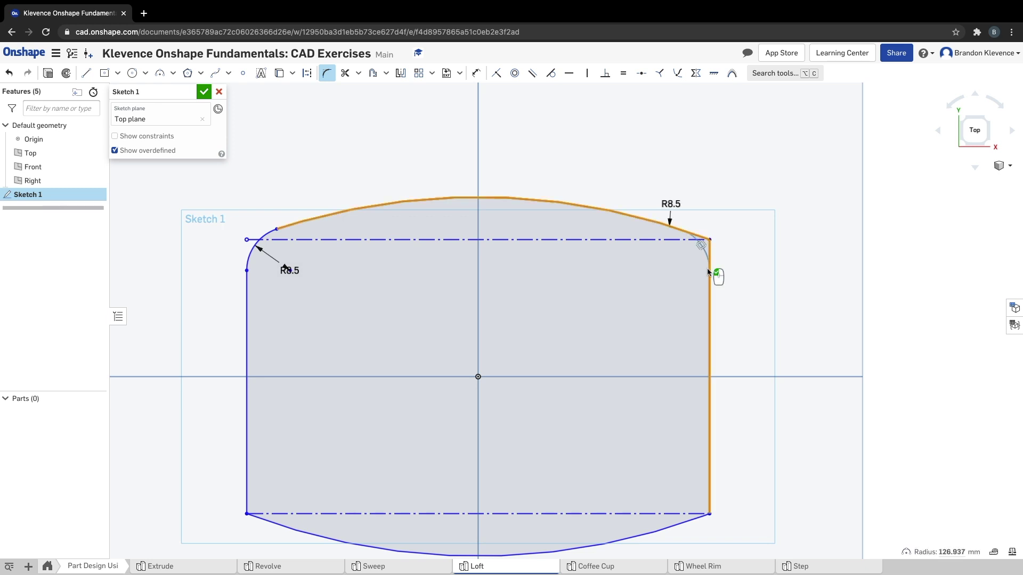
left_click(730, 191)
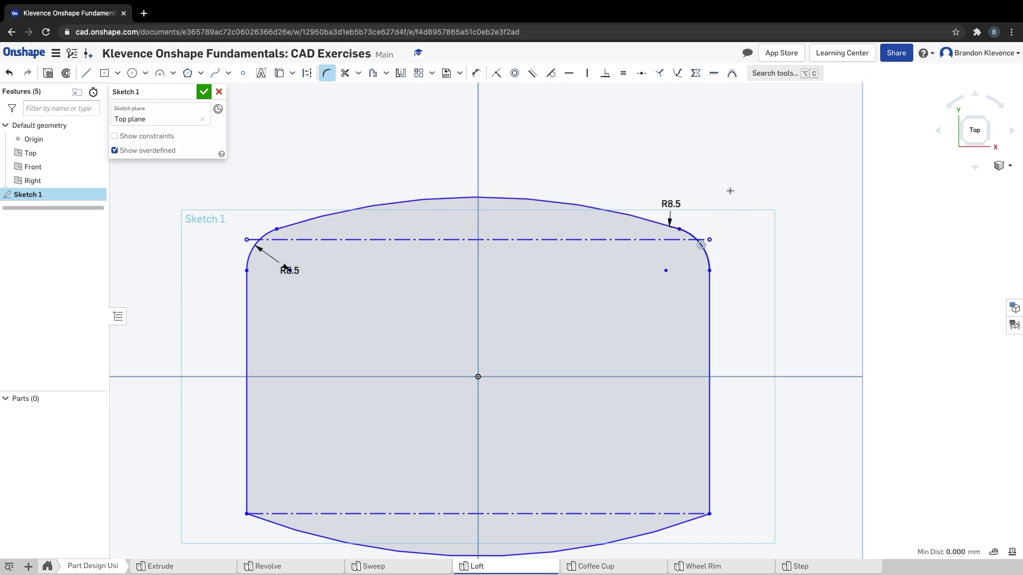
left_click(708, 458)
left_click(682, 525)
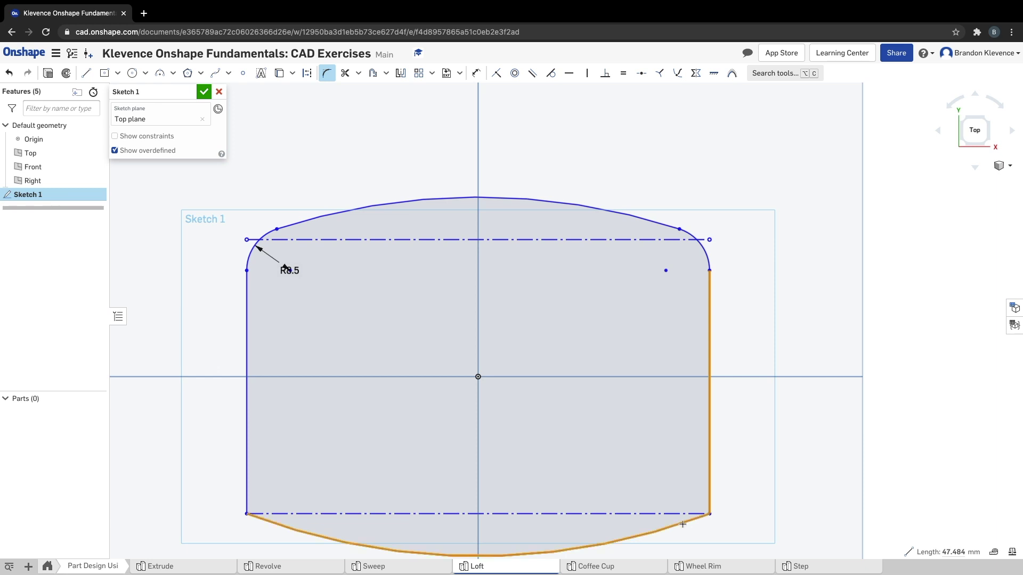
left_click(294, 530)
left_click(247, 478)
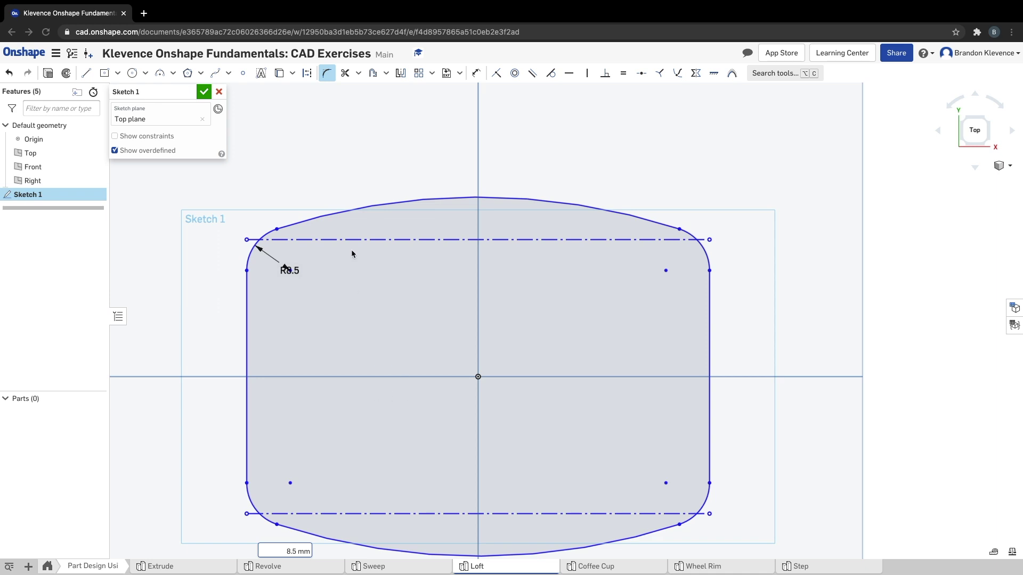
Dimension the profile width to 100 and its height to 40
key("Escape")
key("Escape")
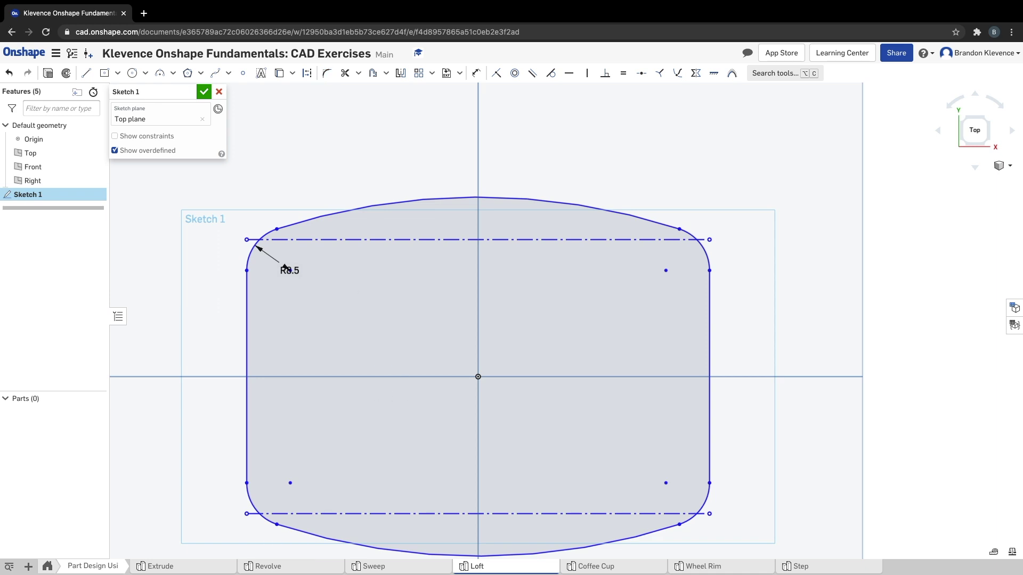
key("u")
left_click(246, 240)
left_click(709, 239)
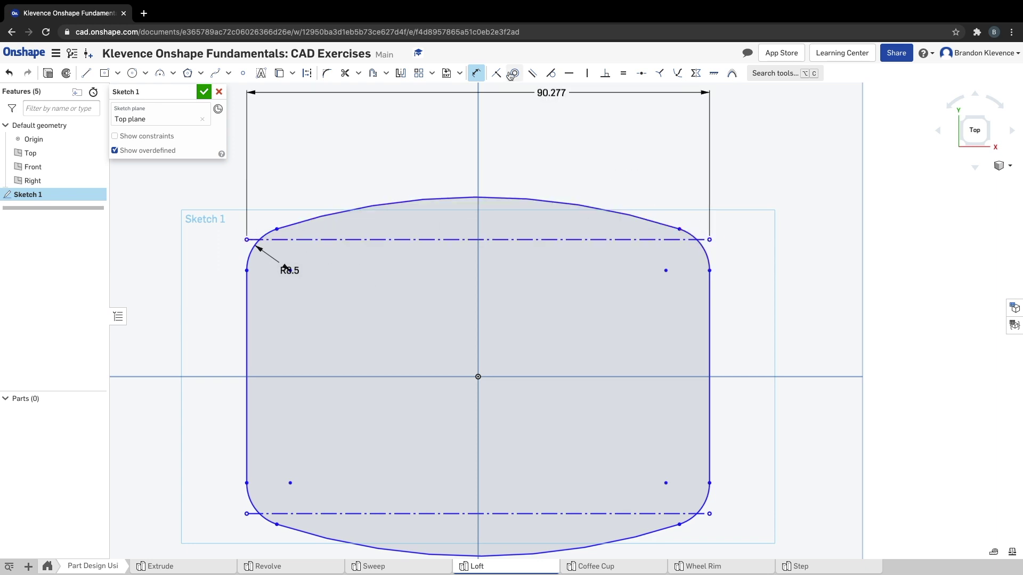
left_click(463, 149)
type("100")
key("Return")
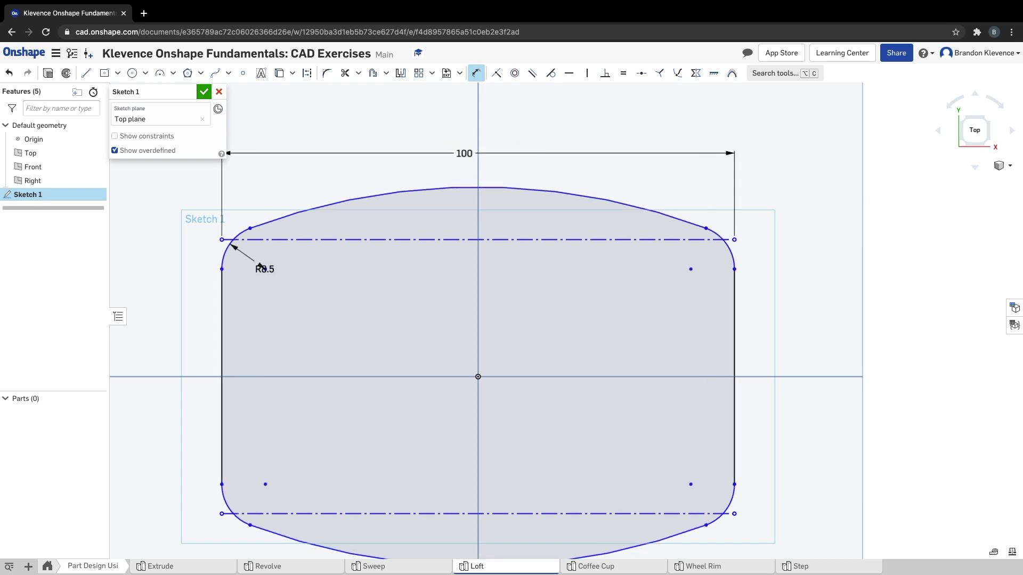
left_click(222, 239)
left_click(221, 513)
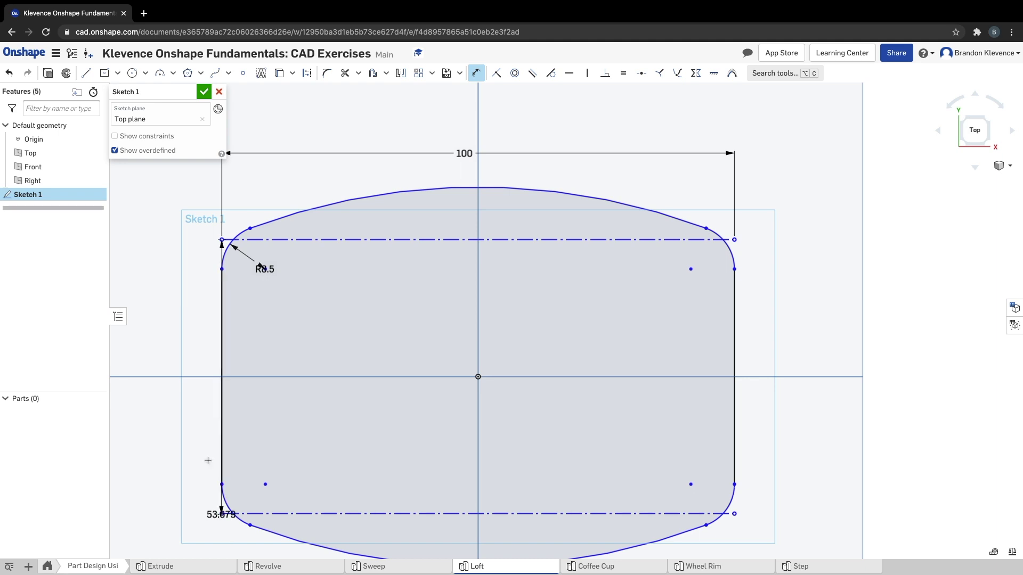
left_click(168, 361)
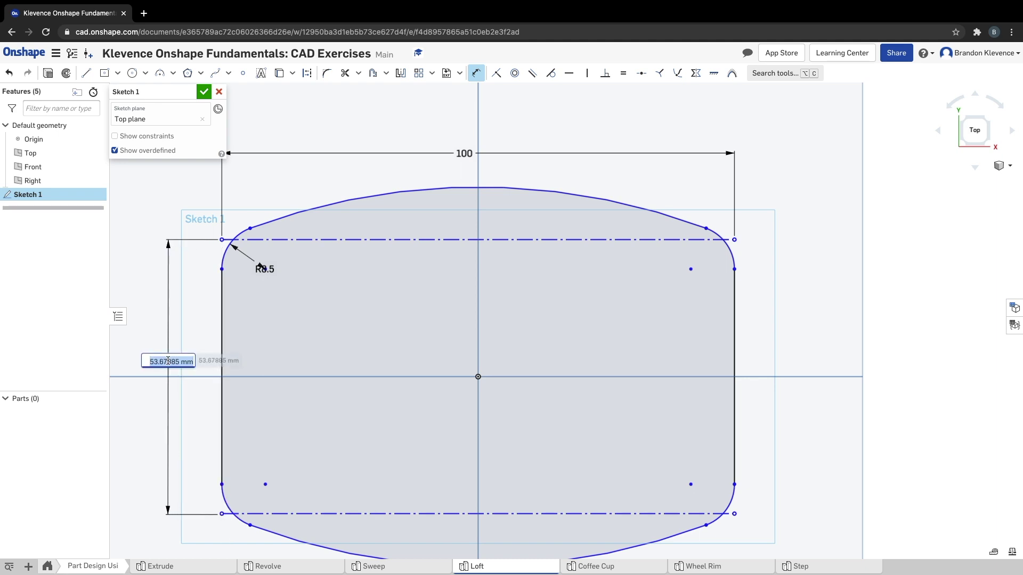
key("Return")
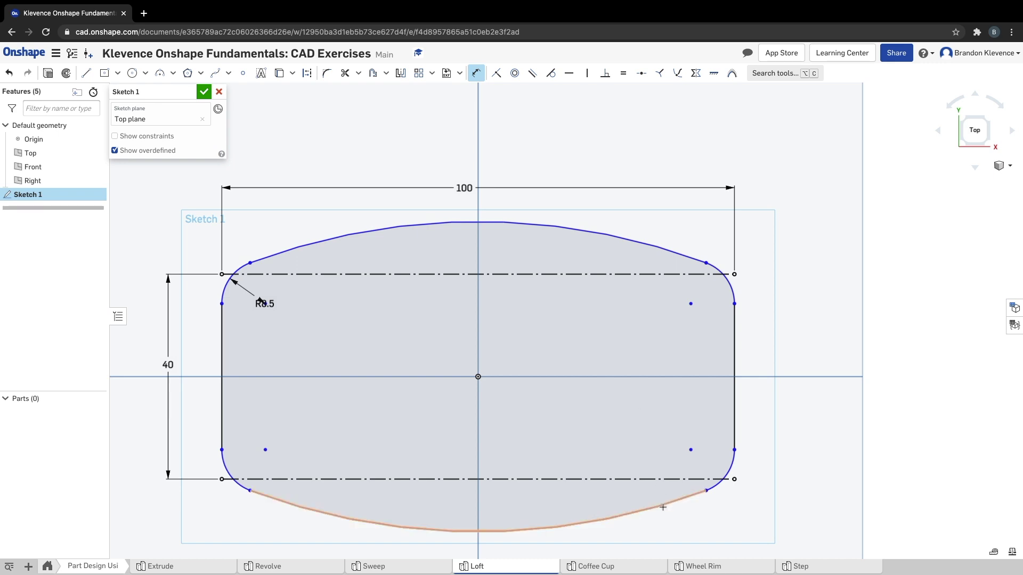
Set the bottom arc radius to R200 and move the R8.5 and R200 labels clear
left_click(635, 513)
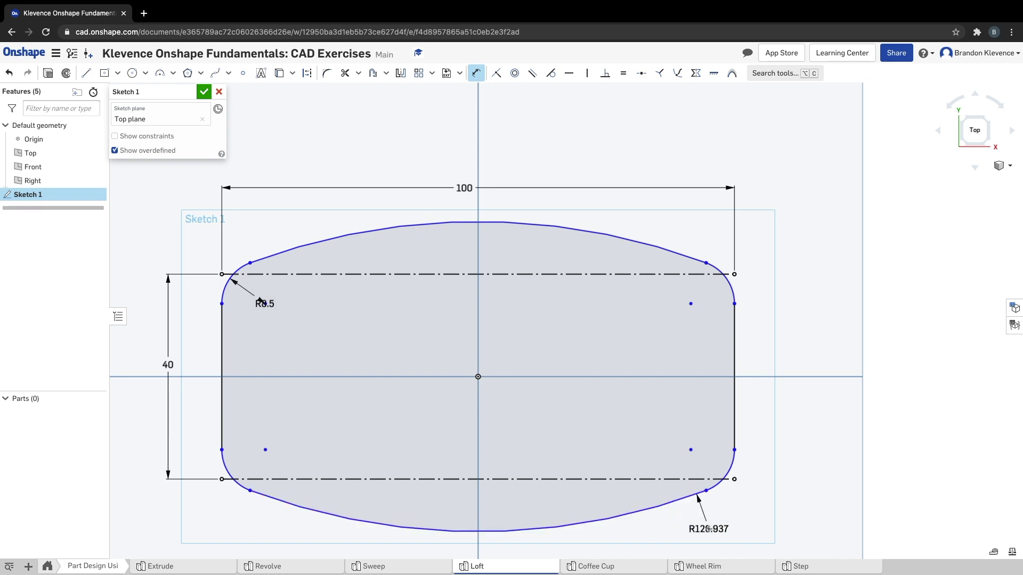
left_click(702, 530)
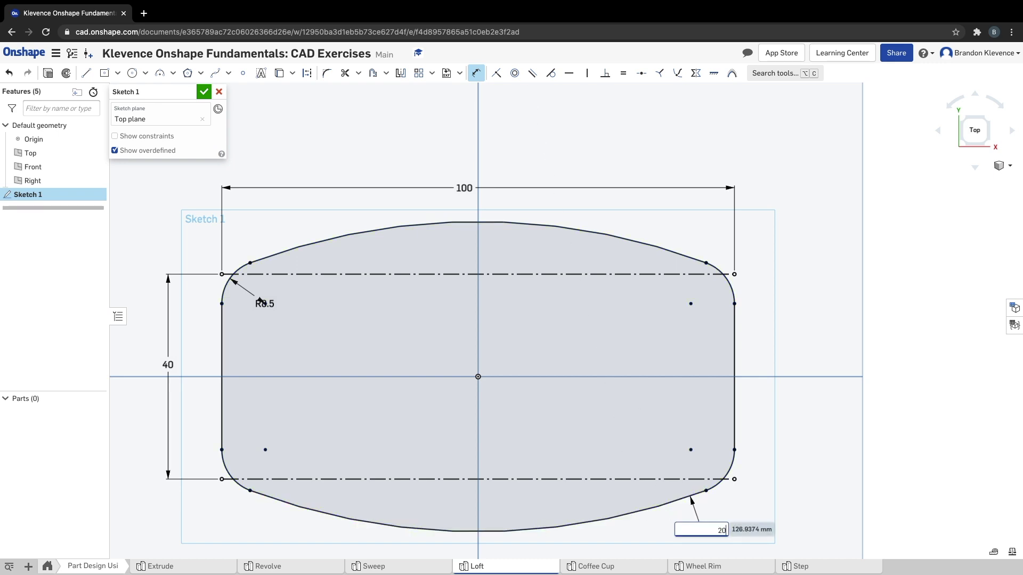
key("Return")
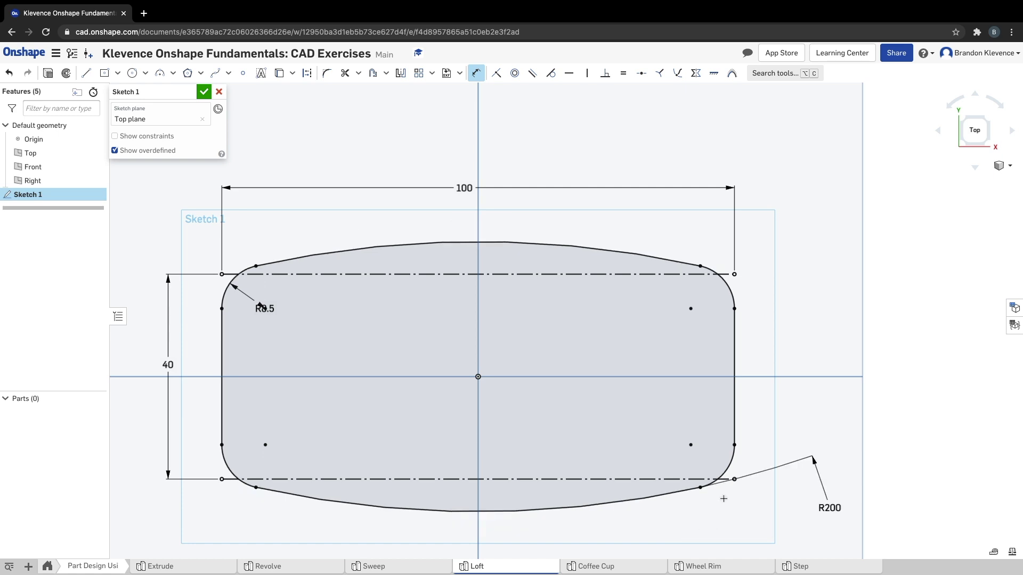
key("Escape")
left_click_drag(263, 309, 171, 219)
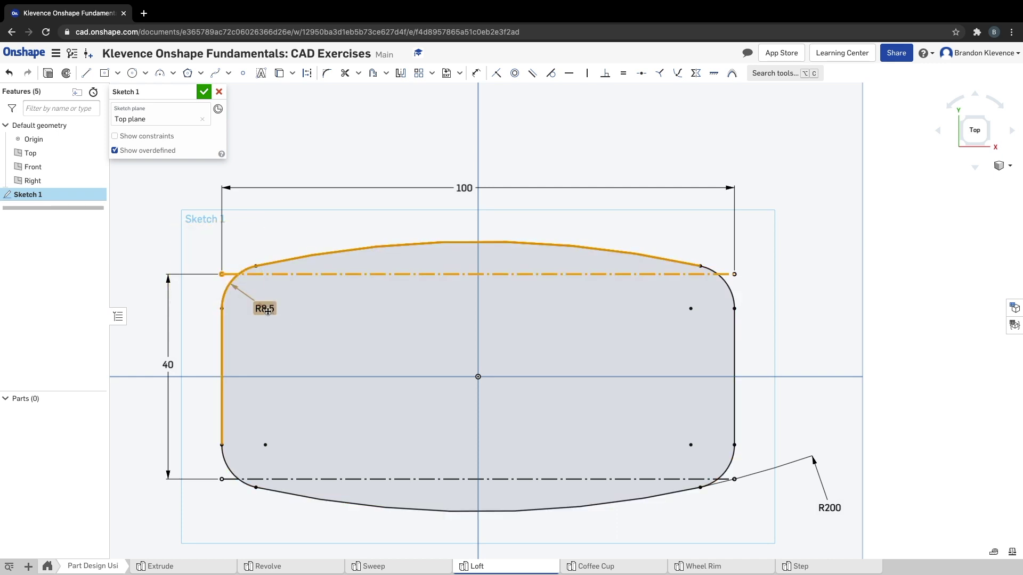
left_click_drag(260, 310, 179, 234)
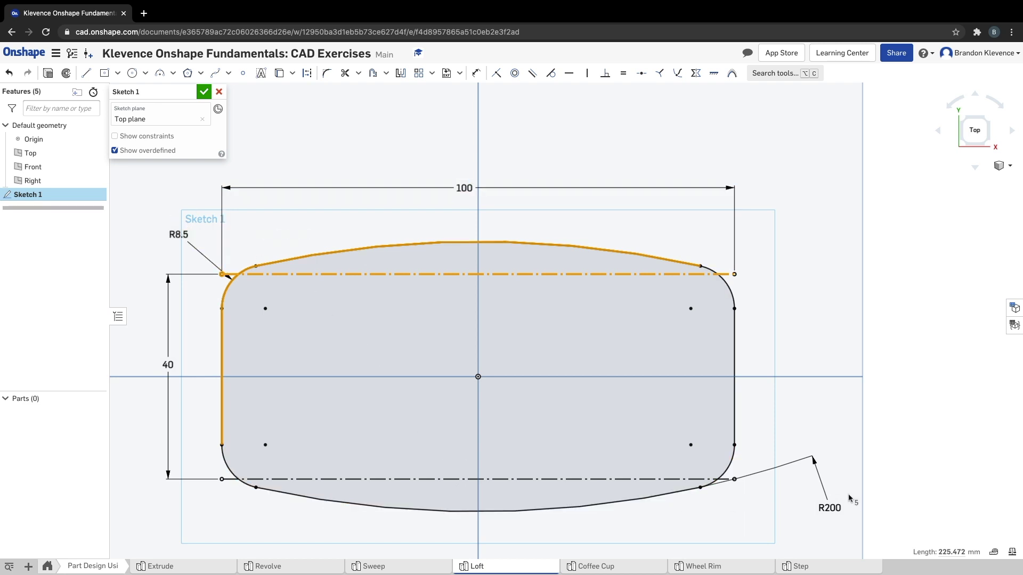
left_click_drag(830, 508, 684, 533)
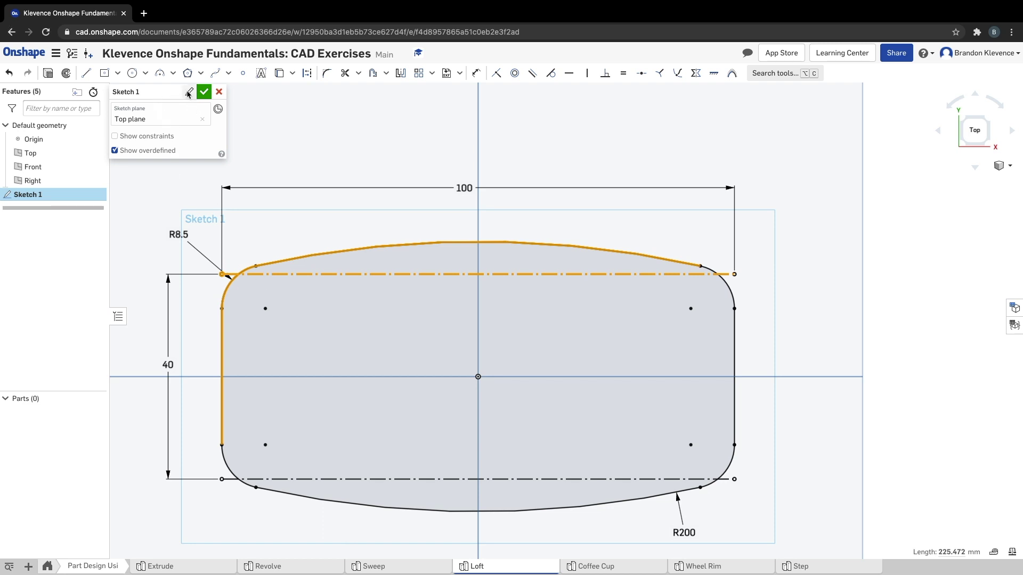
Rename the sketch to Bottom Profile and finish it
left_click(189, 92)
key("BackSpace")
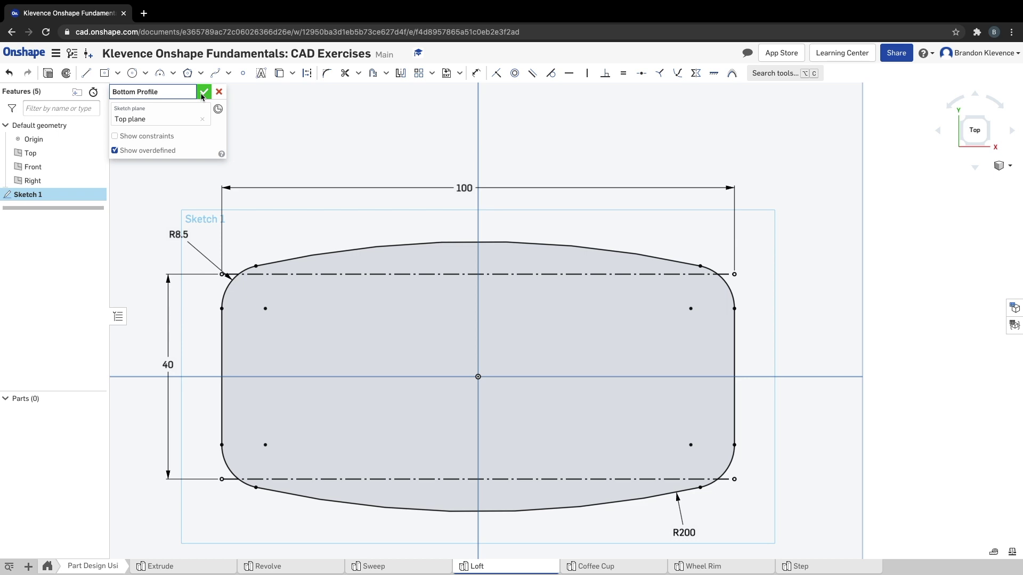
left_click(202, 93)
Switch to the isometric view and hide the Front and Right planes
key("shift+7")
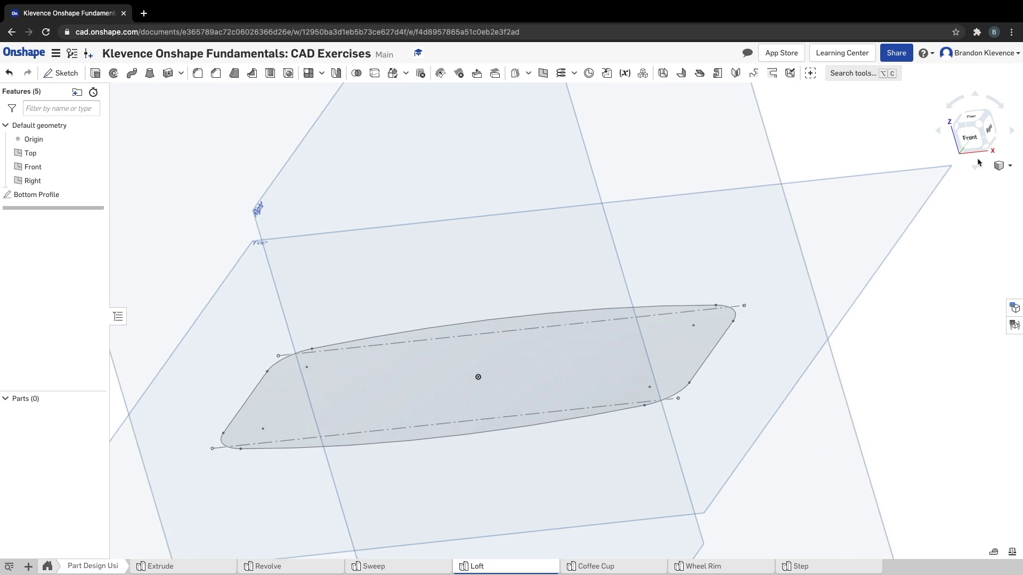
left_click(1009, 165)
left_click(975, 182)
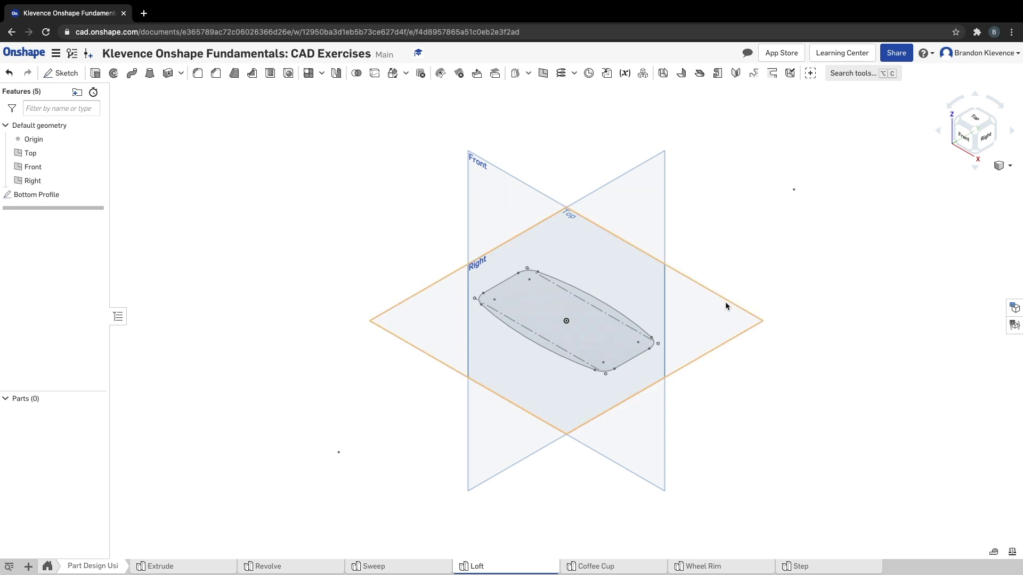
left_click(95, 167)
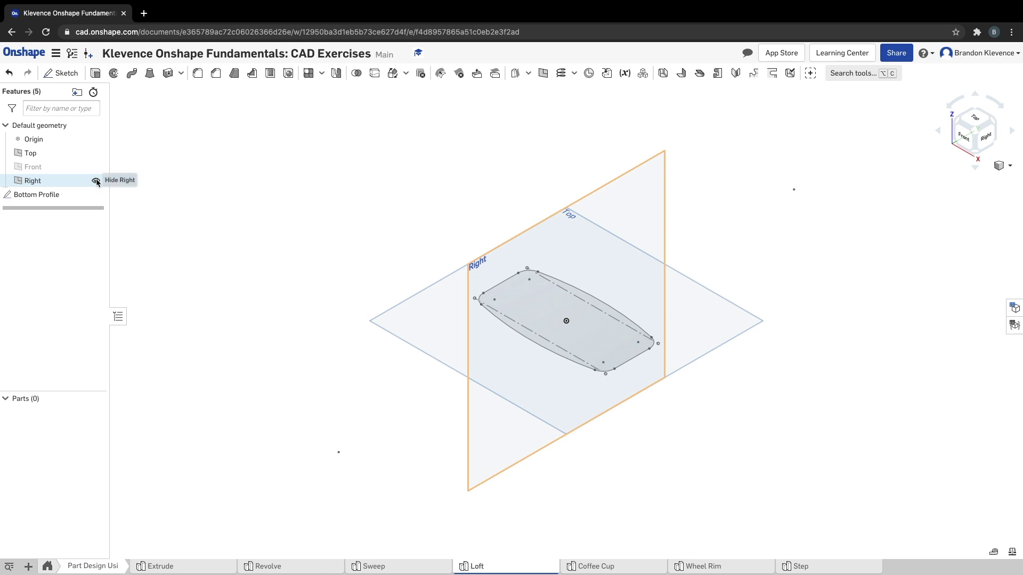
left_click(96, 181)
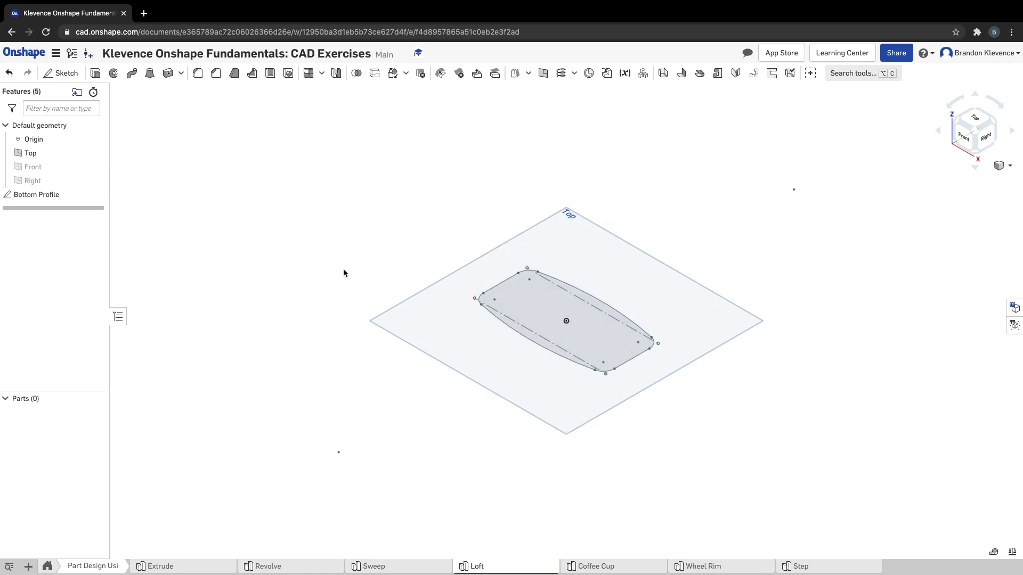
left_click(543, 78)
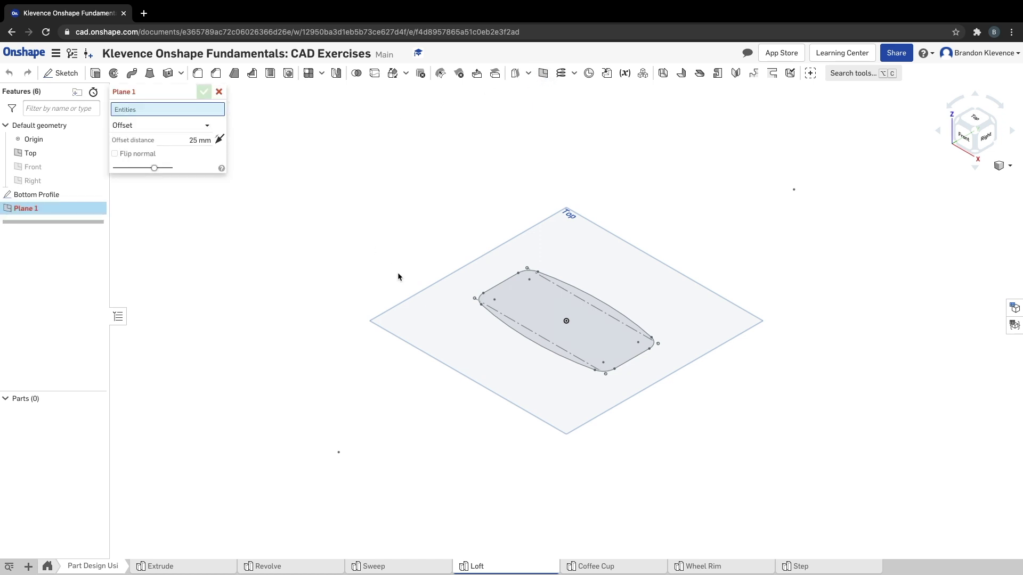
Create Plane 1 offset 50 mm above the Top plane, then hide the Top plane
left_click(435, 337)
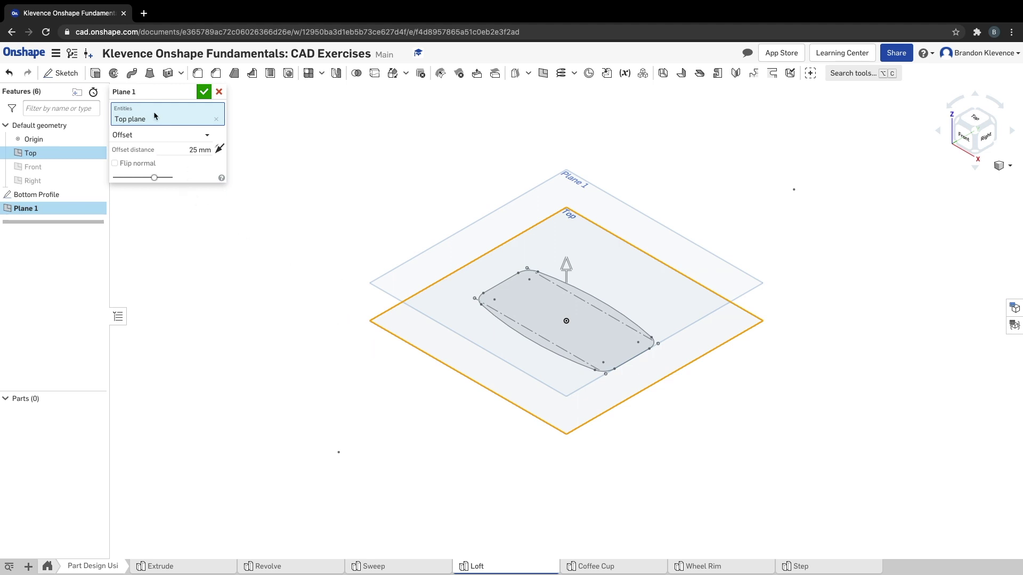
left_click(190, 152)
type("50")
key("Return")
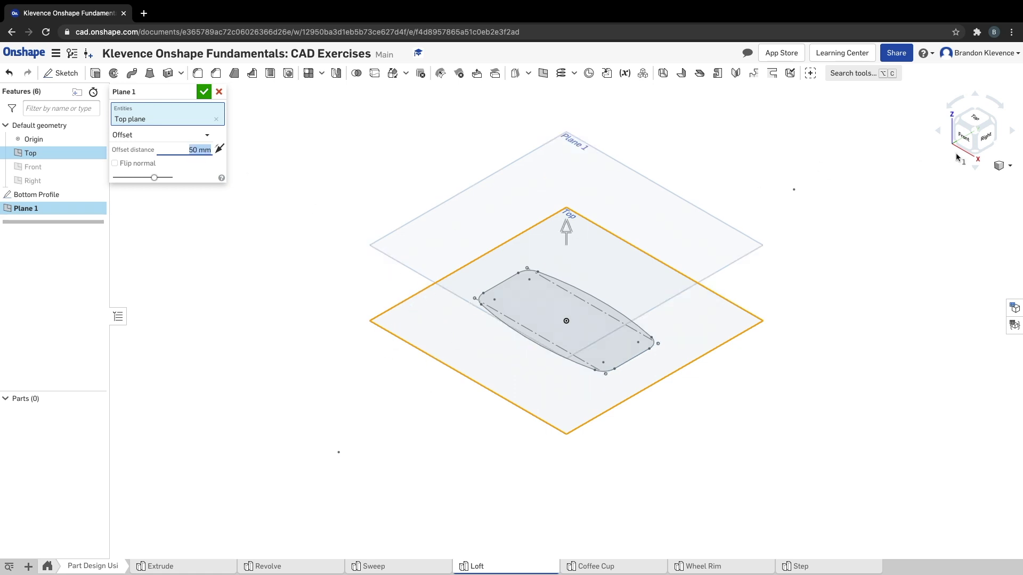
left_click(964, 133)
left_click(986, 122)
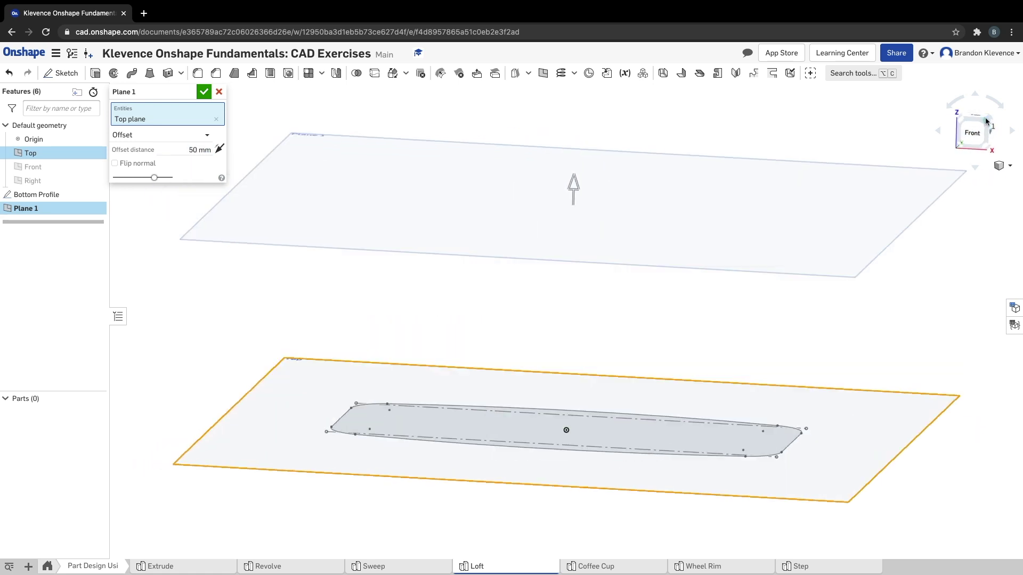
left_click(999, 165)
left_click(986, 182)
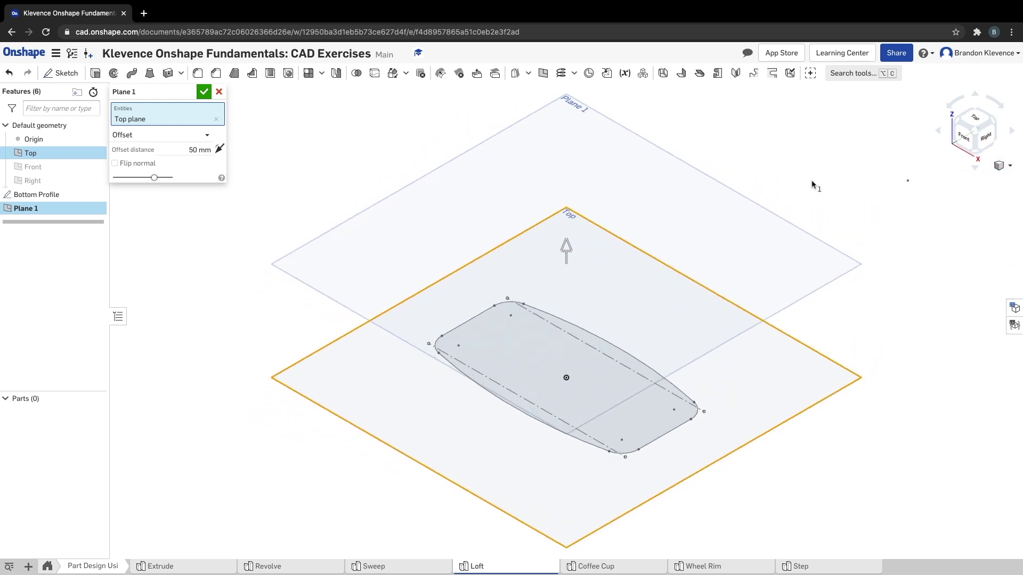
left_click(204, 92)
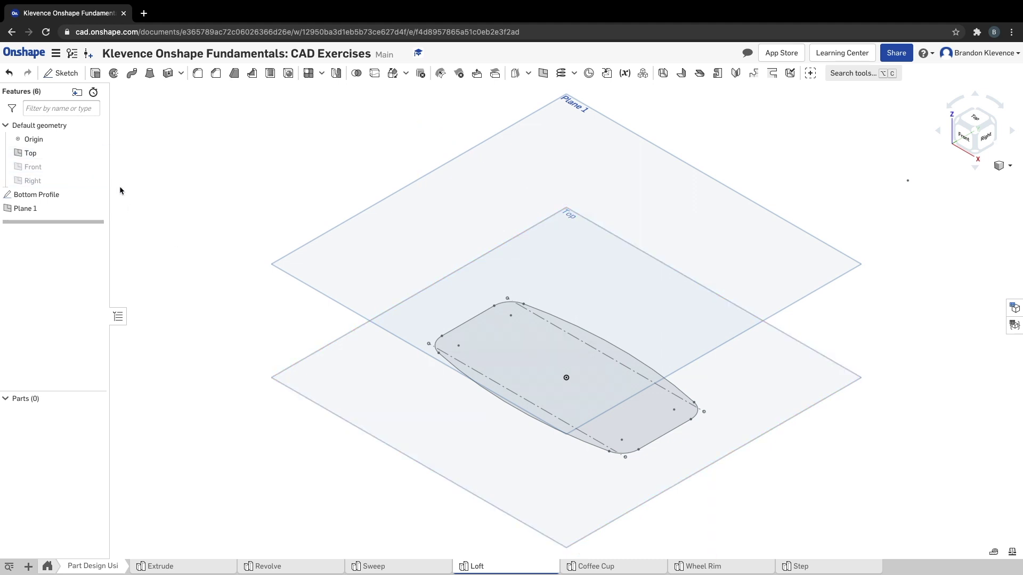
left_click(96, 154)
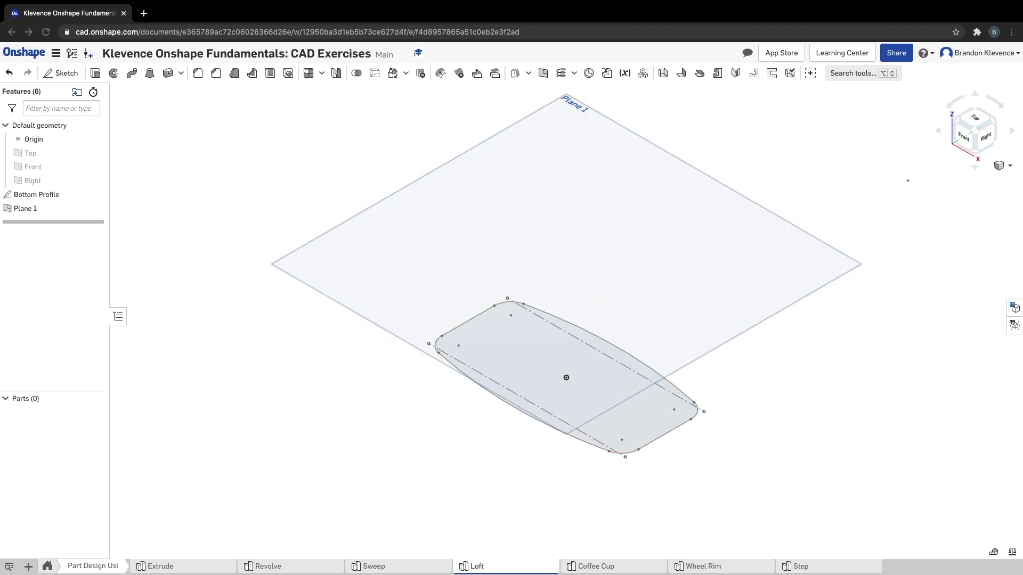
left_click(978, 118)
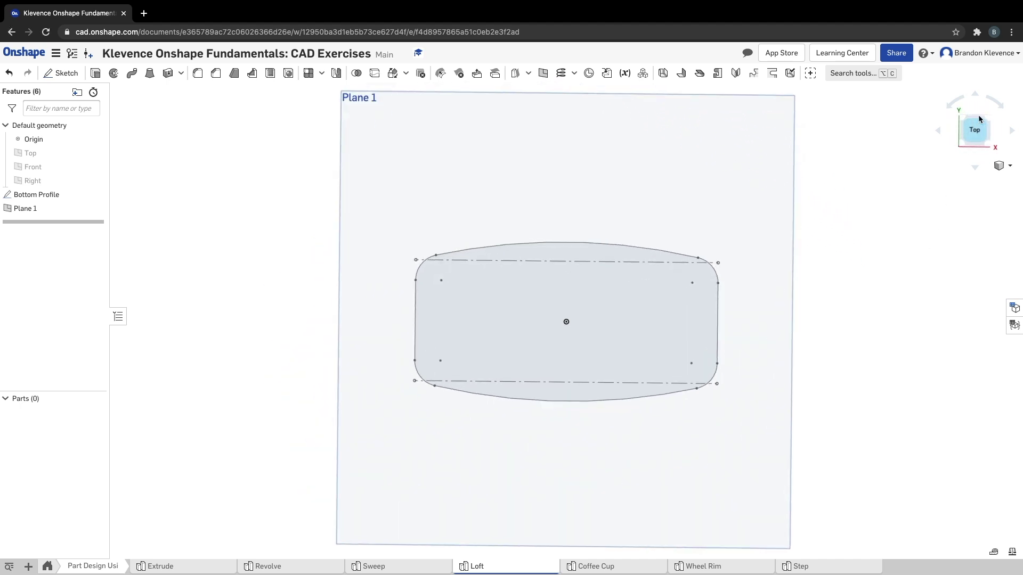
Start a sketch on Plane 1 and rename Plane 1 to Middle Profile Plane
left_click(59, 74)
left_click(422, 142)
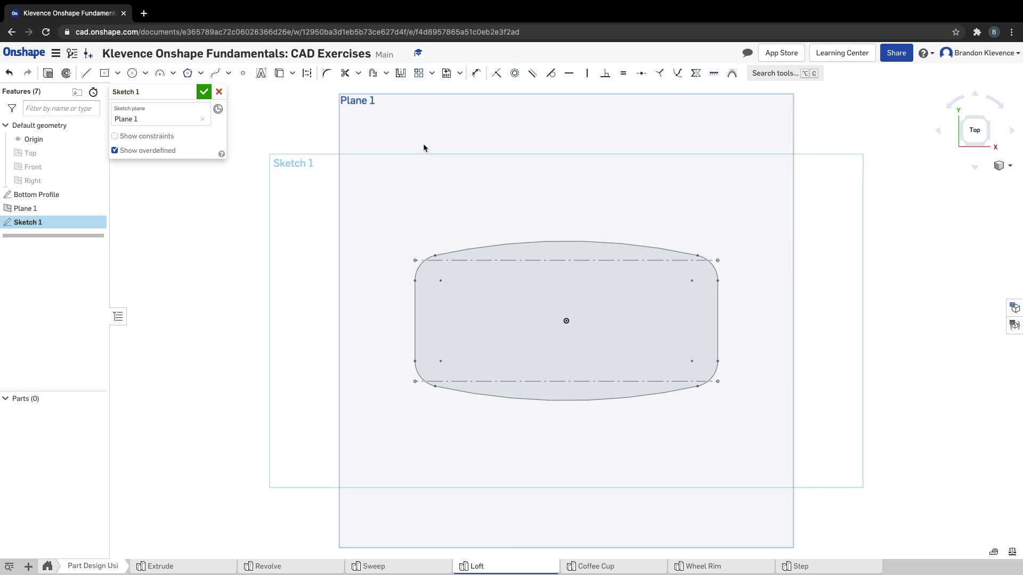
left_click(203, 93)
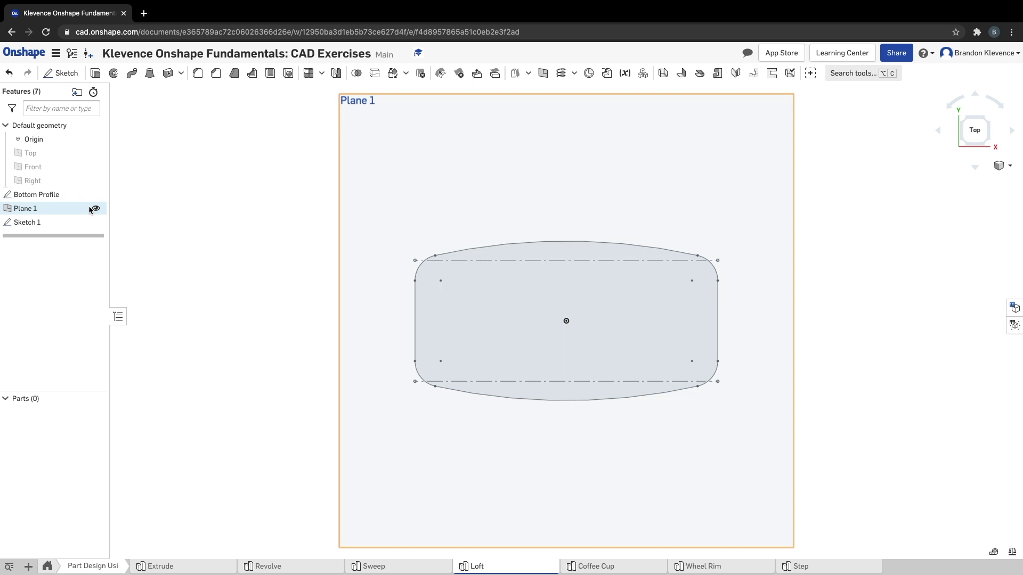
left_click(62, 211)
right_click(63, 210)
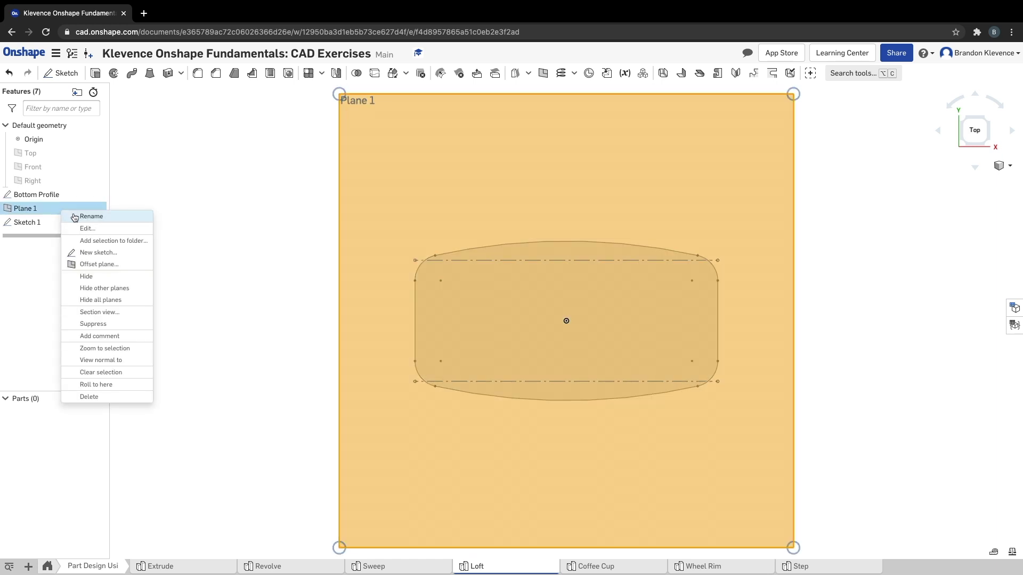
left_click(74, 216)
type("Middl")
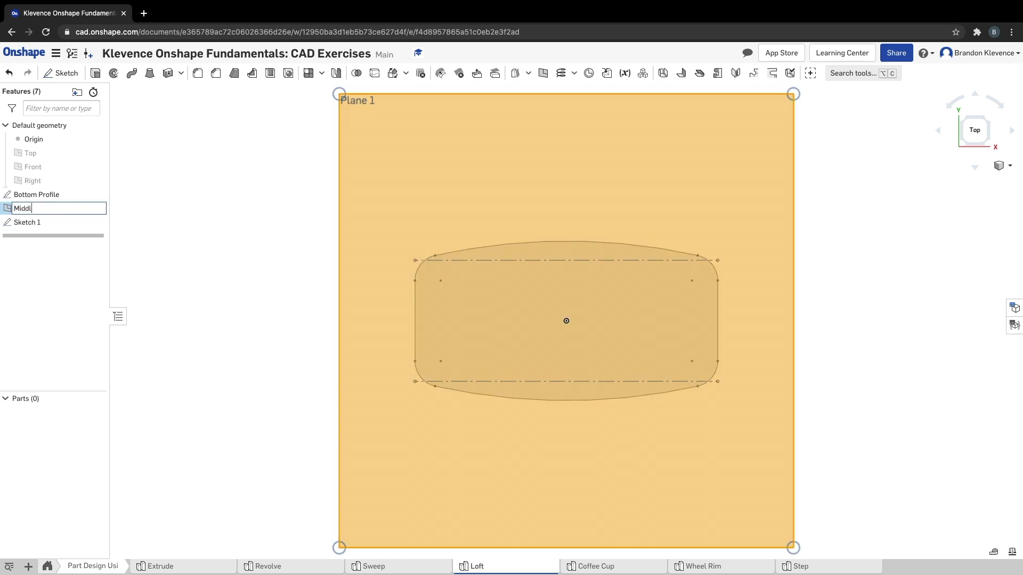
type("e Profile Plane")
key("Return")
Rename the new sketch to Middle Profile
double_click(40, 221)
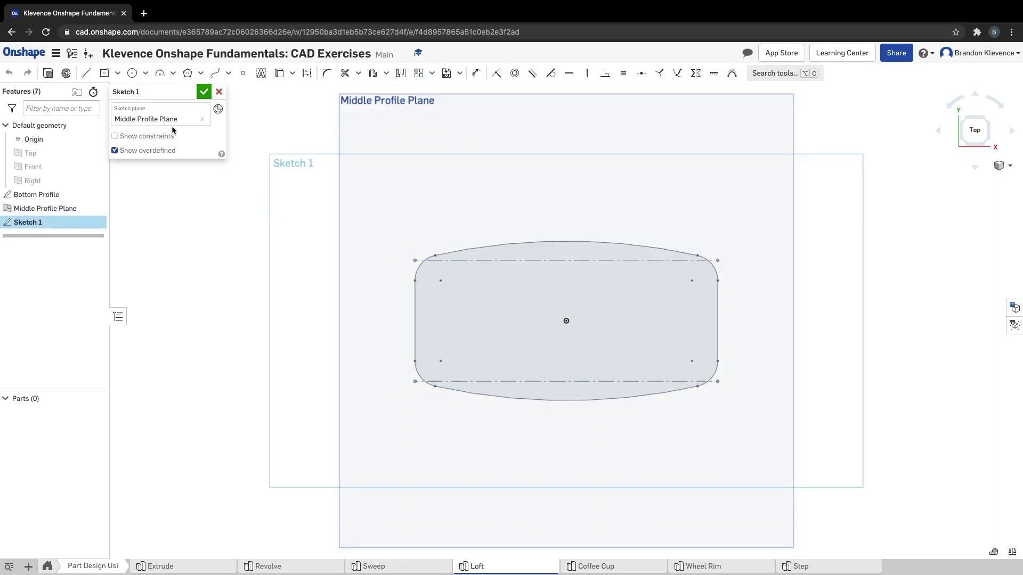
left_click(186, 92)
type("Middle Profile")
key("Return")
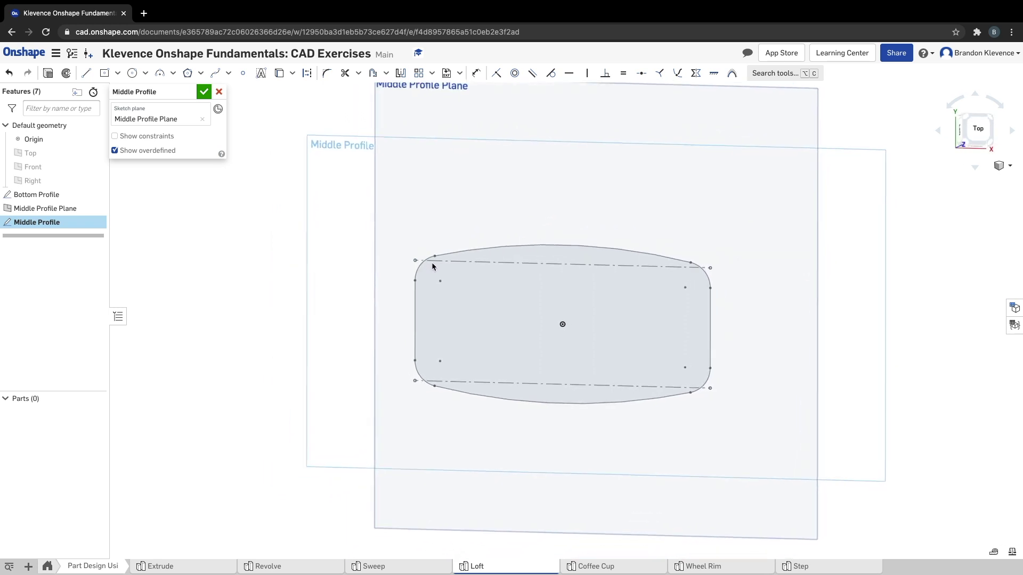
Draw an origin-centred ellipse in Middle Profile, setting its major and minor radii
left_click(974, 130)
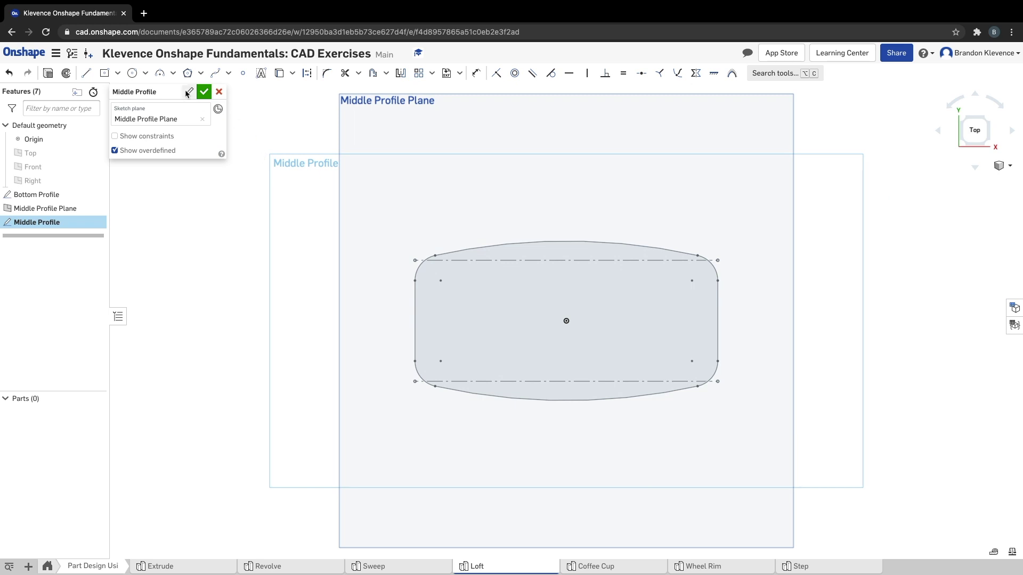
left_click(145, 73)
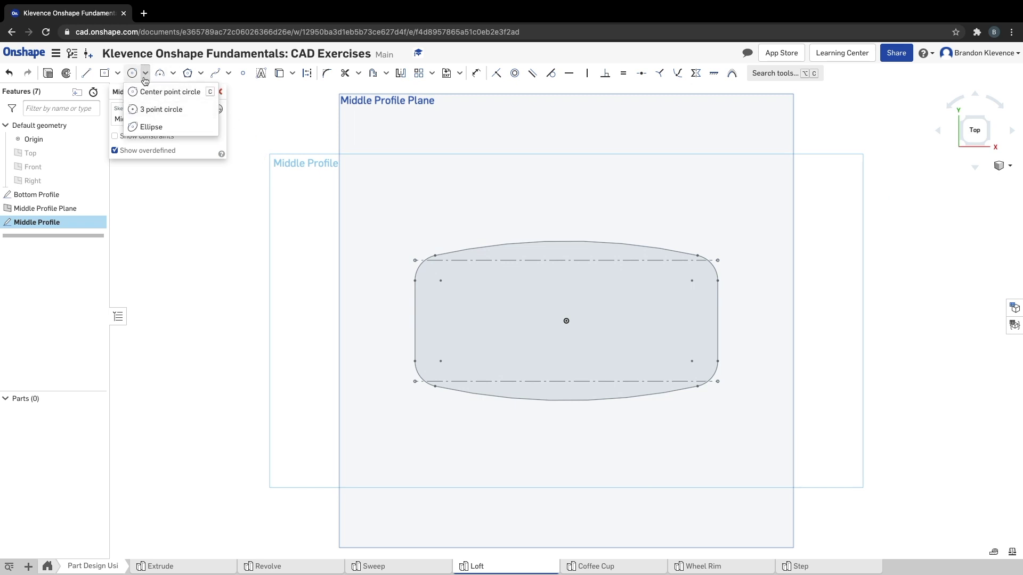
left_click(151, 127)
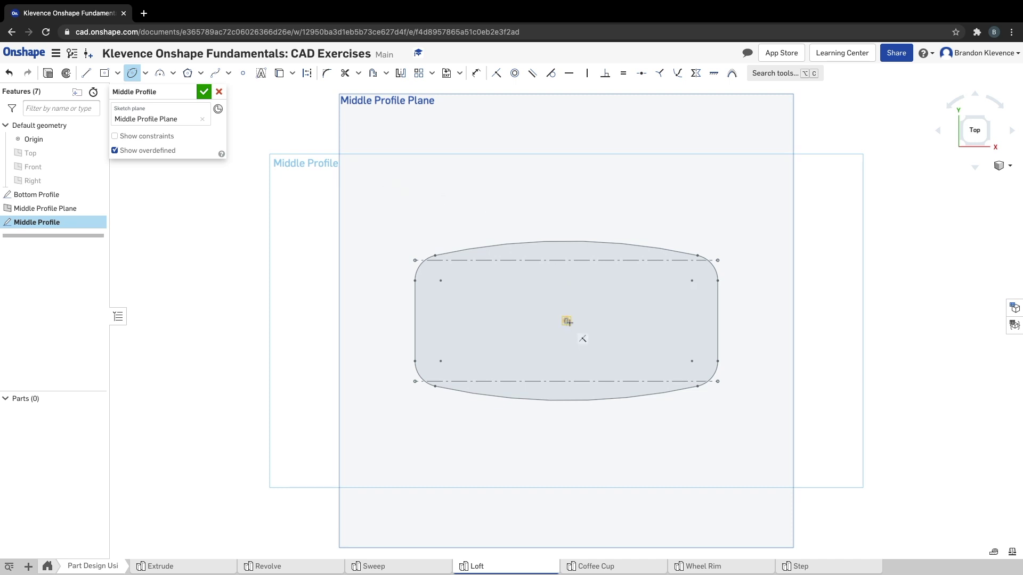
left_click(567, 322)
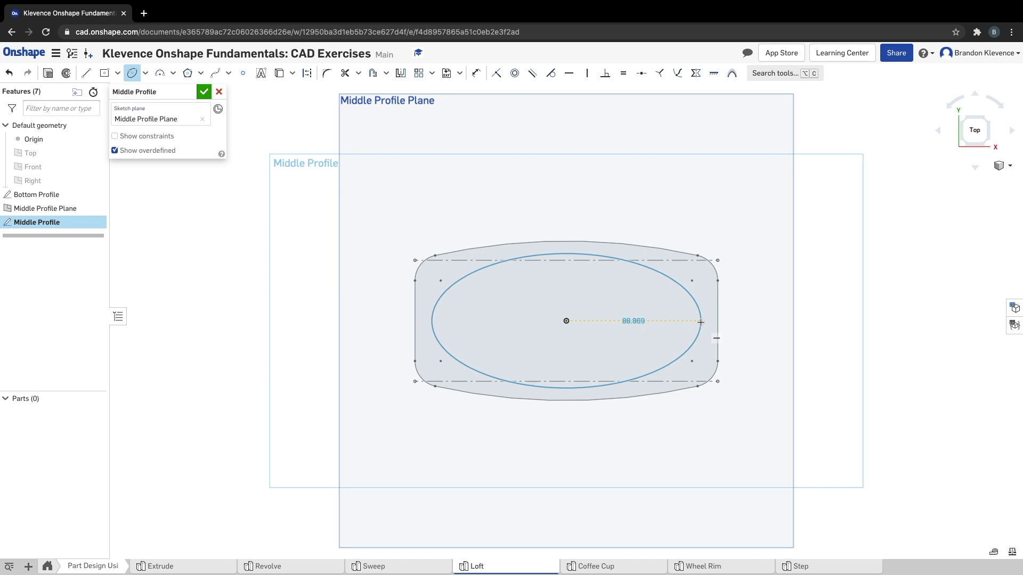
left_click(700, 322)
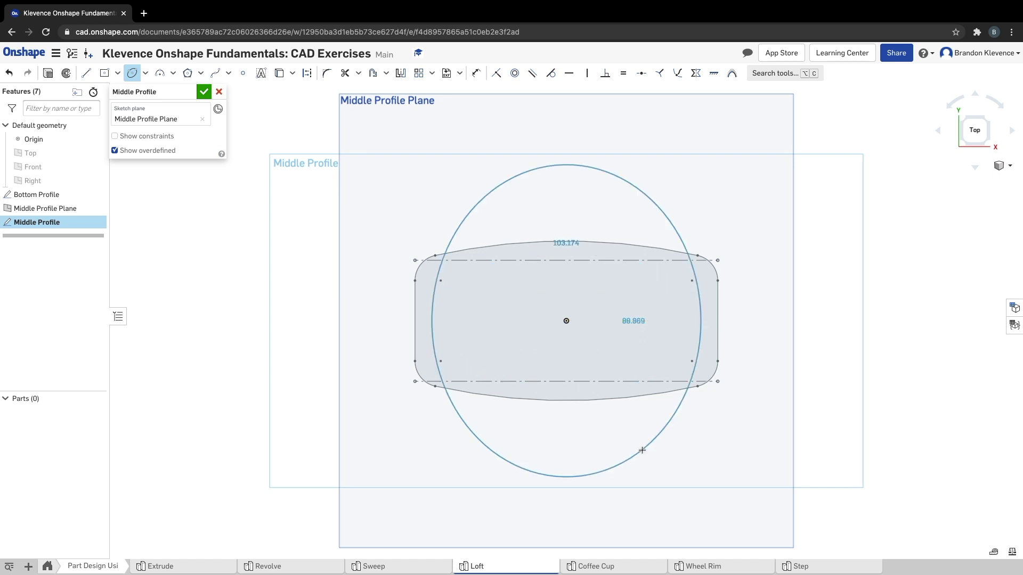
left_click(671, 361)
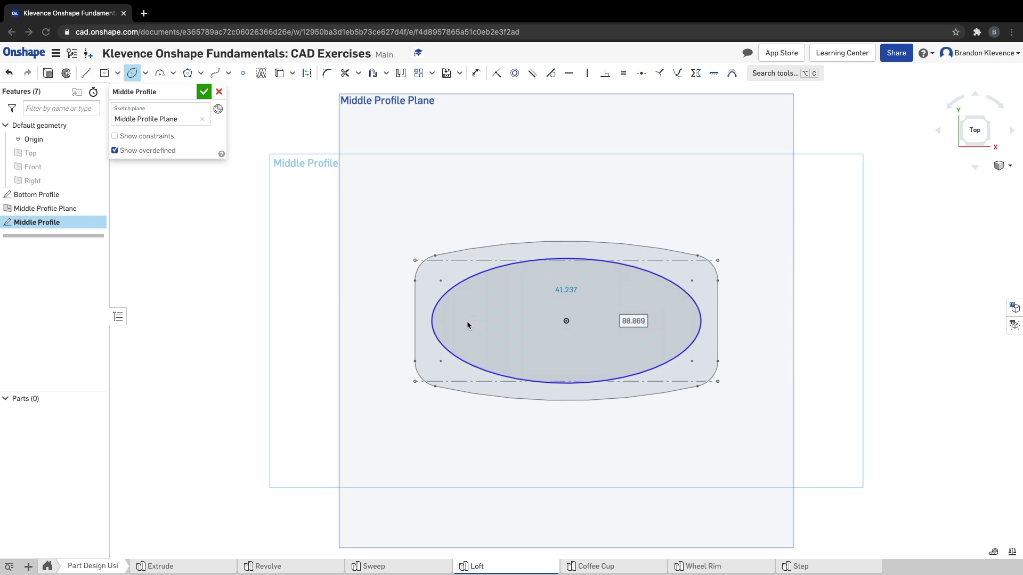
key("Escape")
key("u")
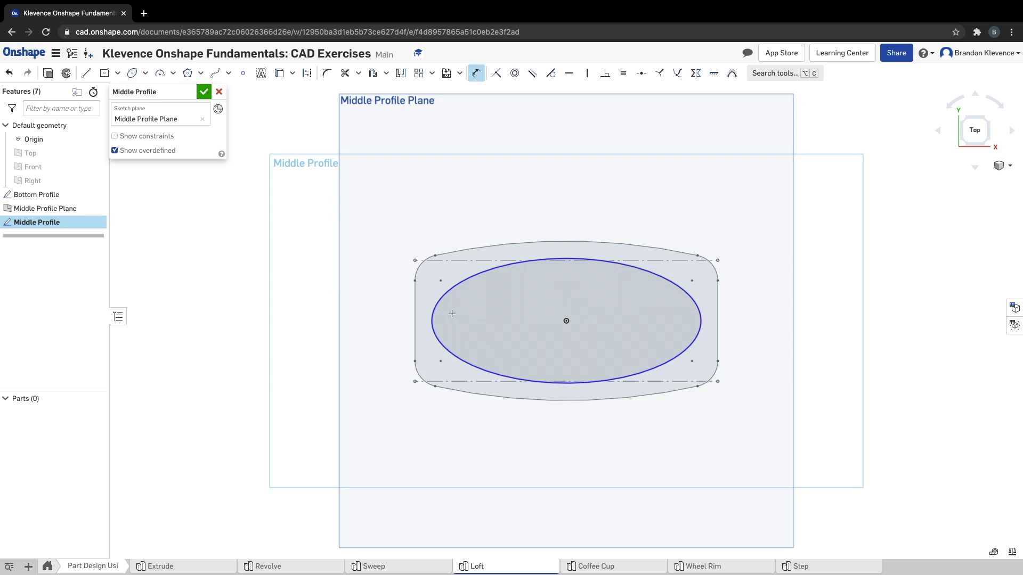
Dimension the ellipse with an 80 mm width across the top and a 45 mm height on the left
left_click(432, 319)
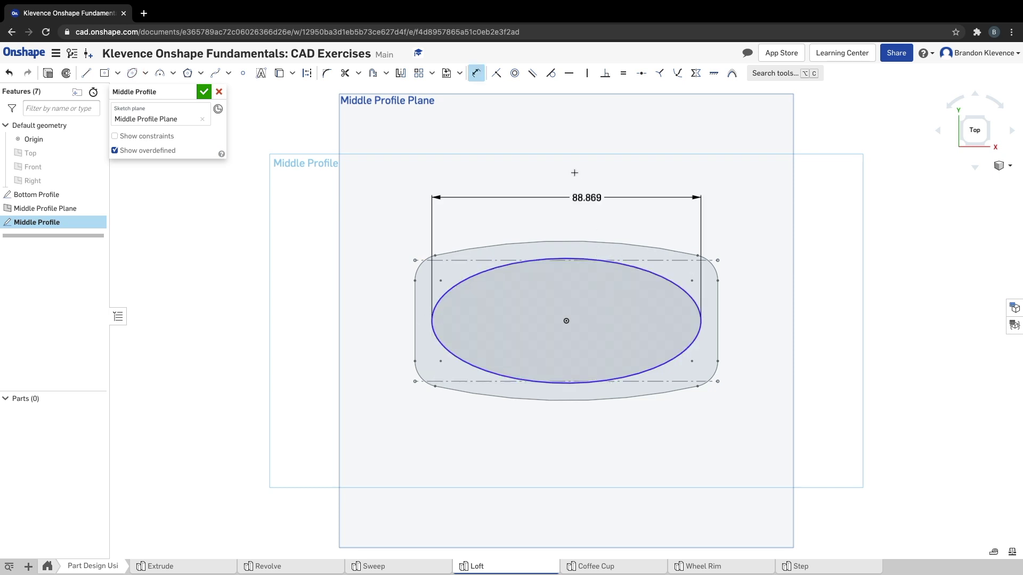
left_click(572, 201)
type("80")
key("Return")
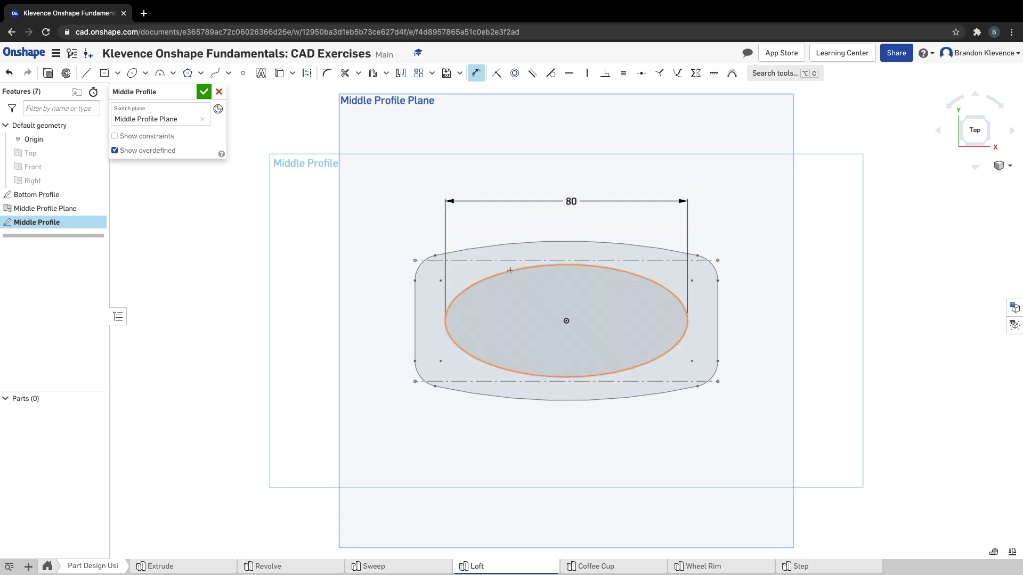
left_click(511, 265)
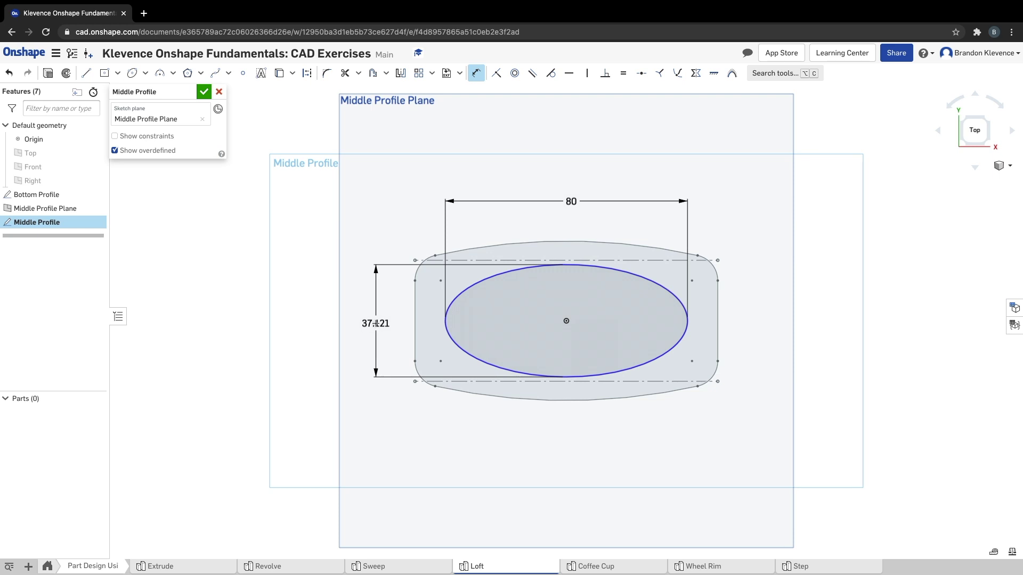
left_click(382, 323)
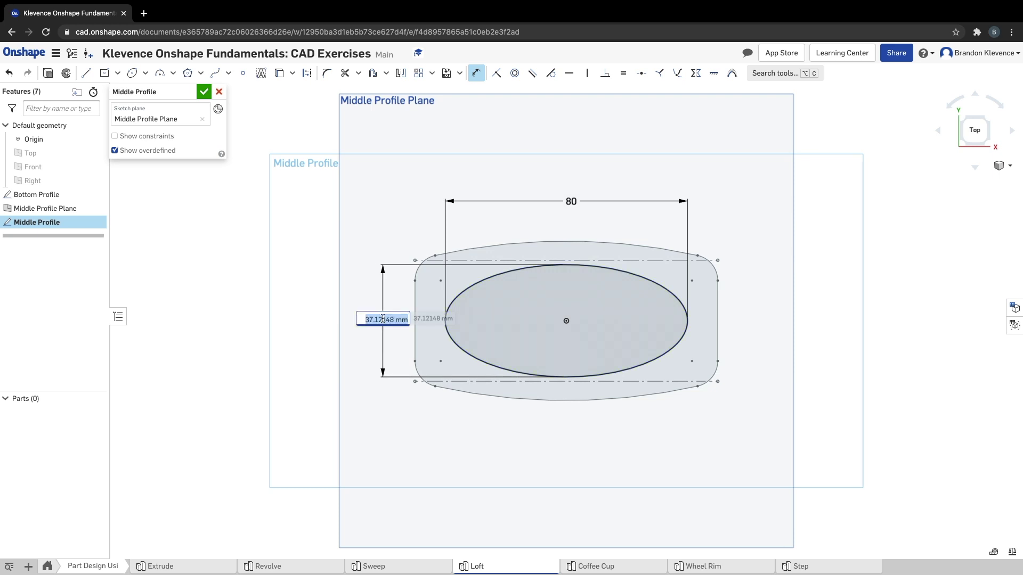
type("45")
key("Return")
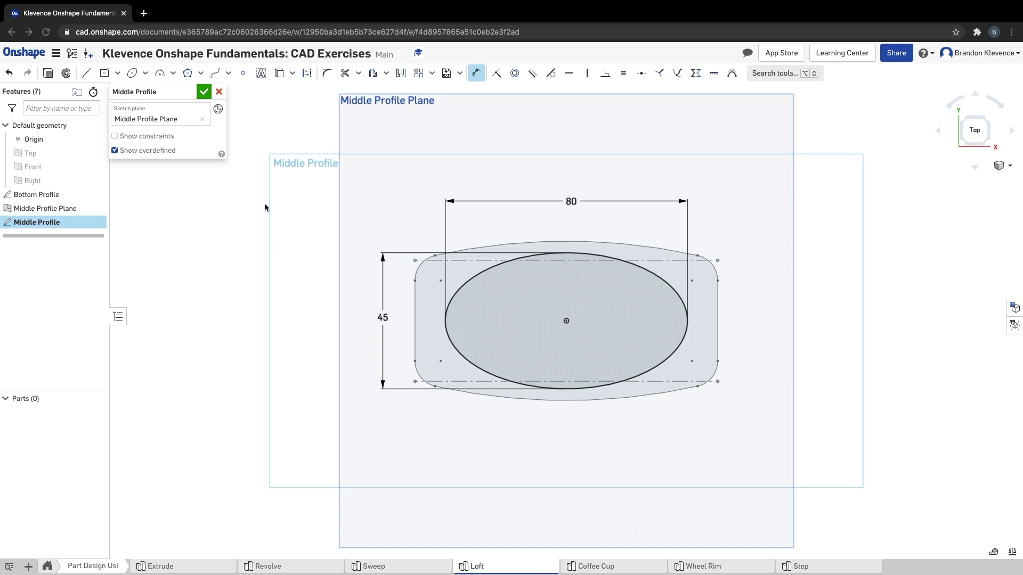
Close the Middle Profile sketch, switch to isometric view, and hide the Middle Profile Plane
left_click(204, 92)
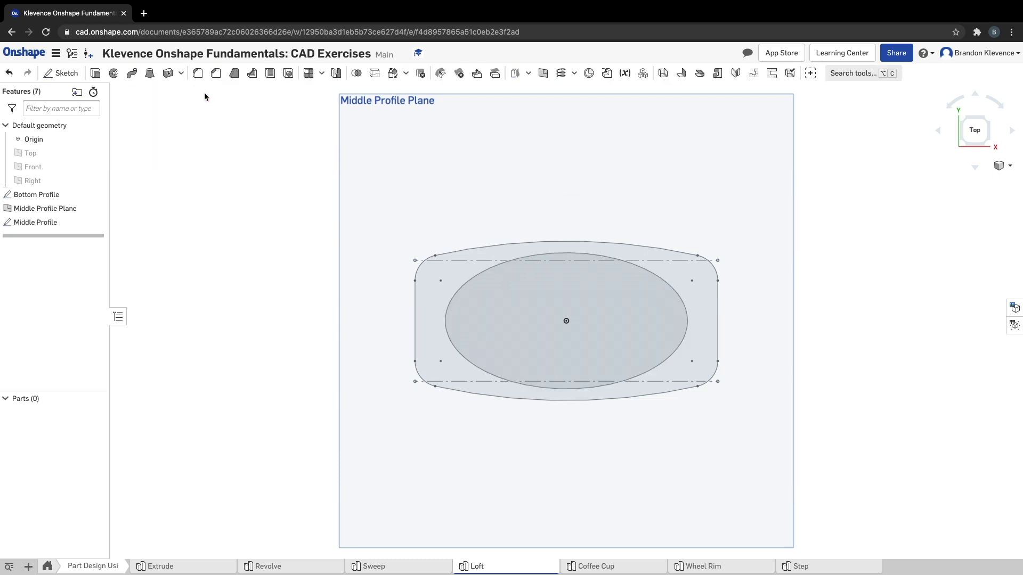
left_click(1000, 166)
left_click(976, 181)
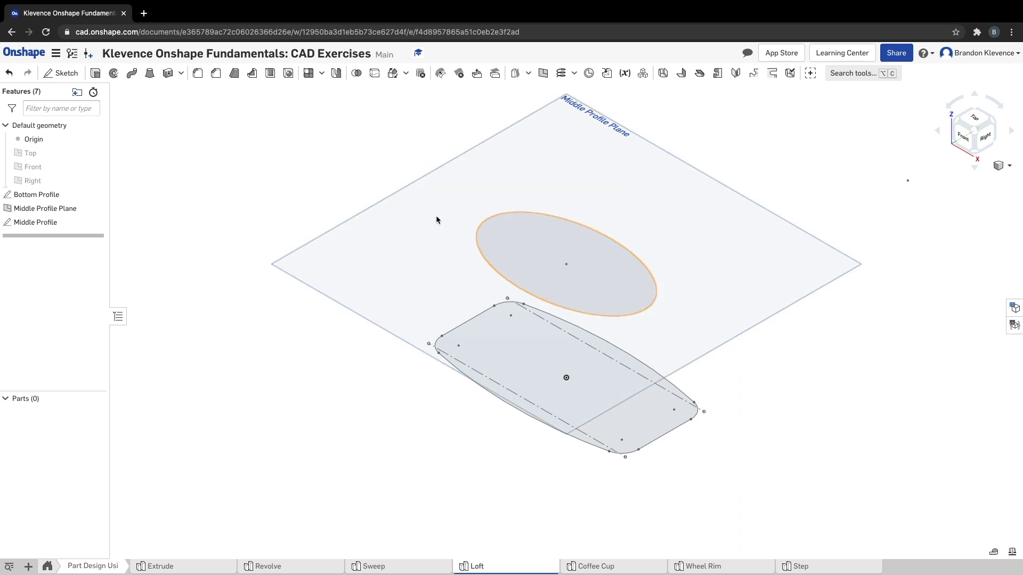
left_click(96, 208)
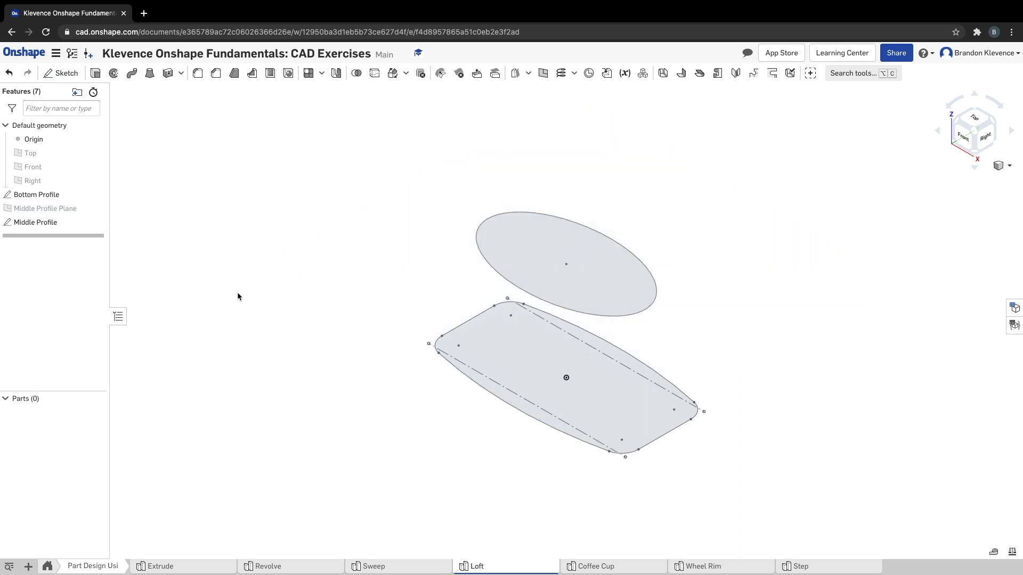
left_click(543, 76)
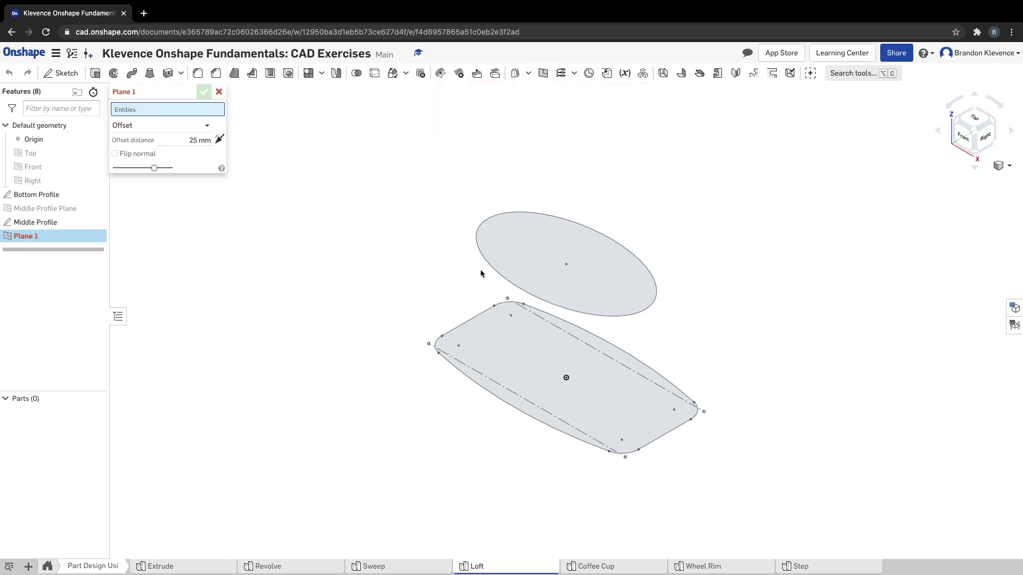
Create a construction plane offset 125 mm from the Top plane, viewed isometrically
left_click(33, 153)
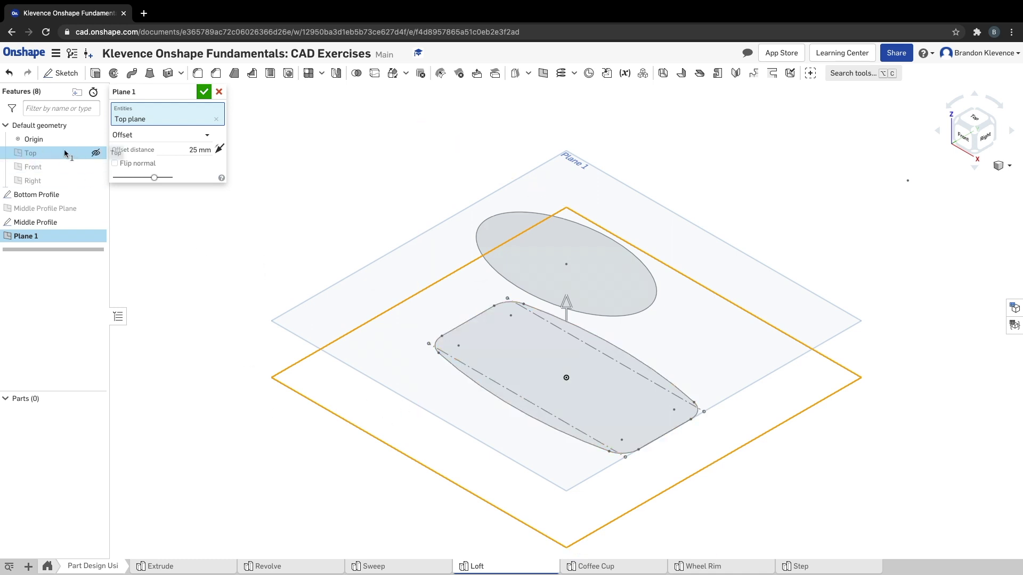
left_click(196, 151)
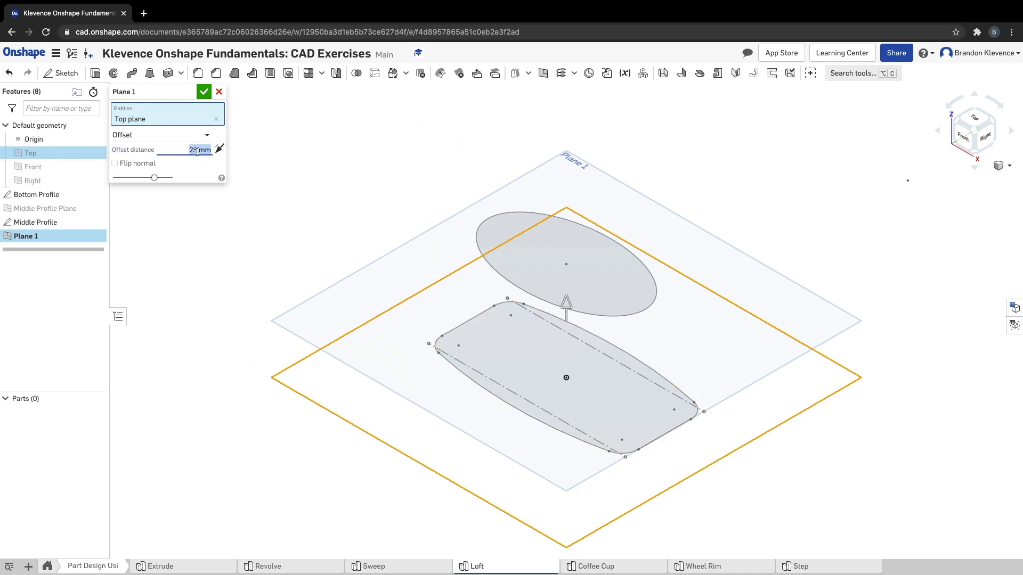
type("125")
key("Return")
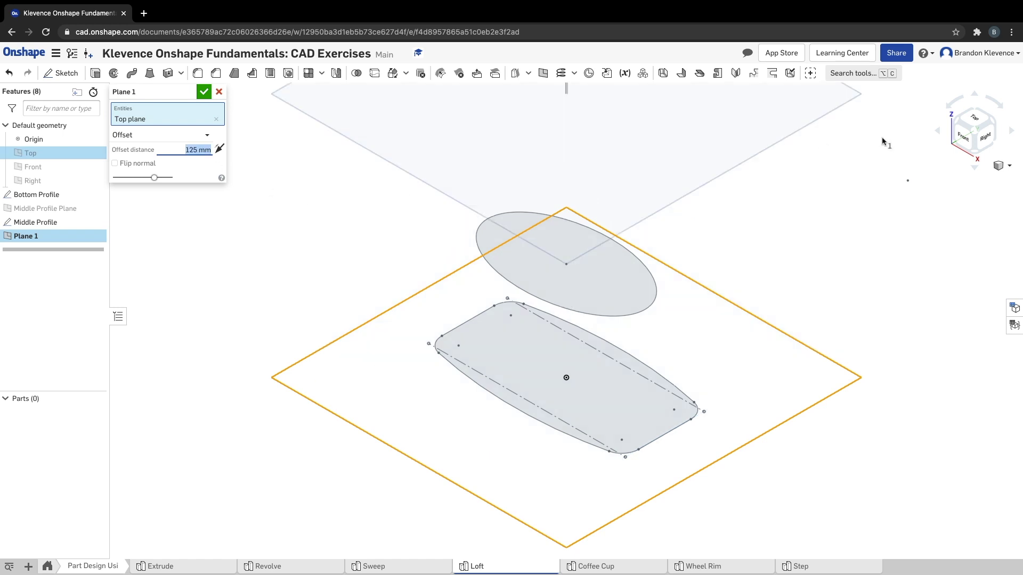
left_click(1001, 166)
left_click(996, 184)
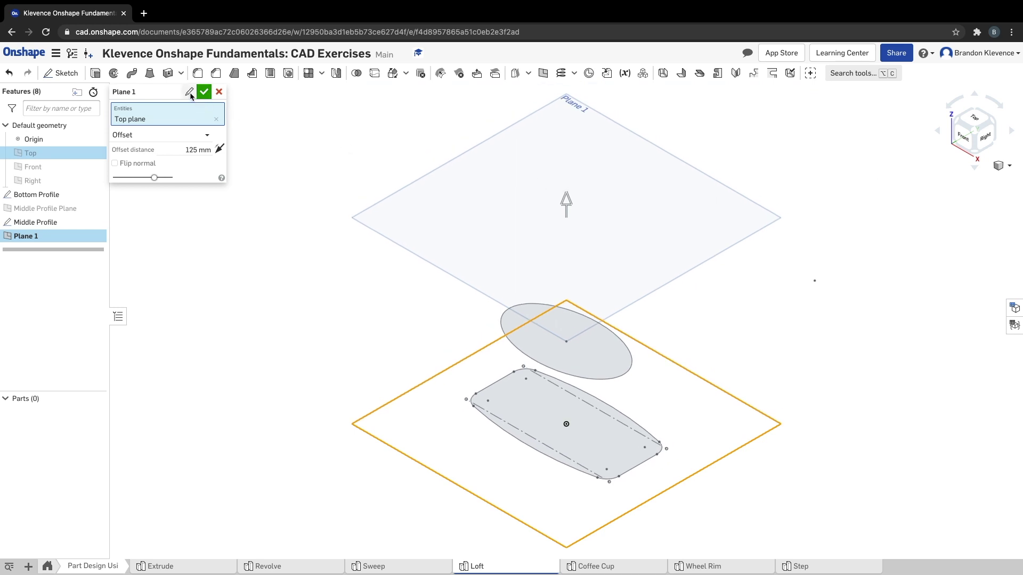
Name the new plane 'Top Plane' and confirm it
left_click(189, 93)
type("Top Plane")
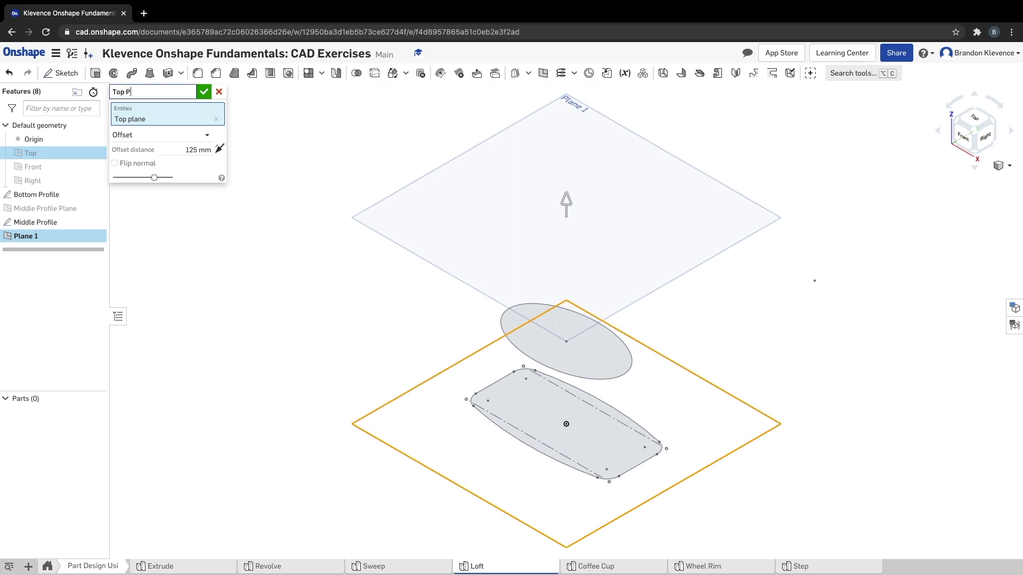
left_click(203, 91)
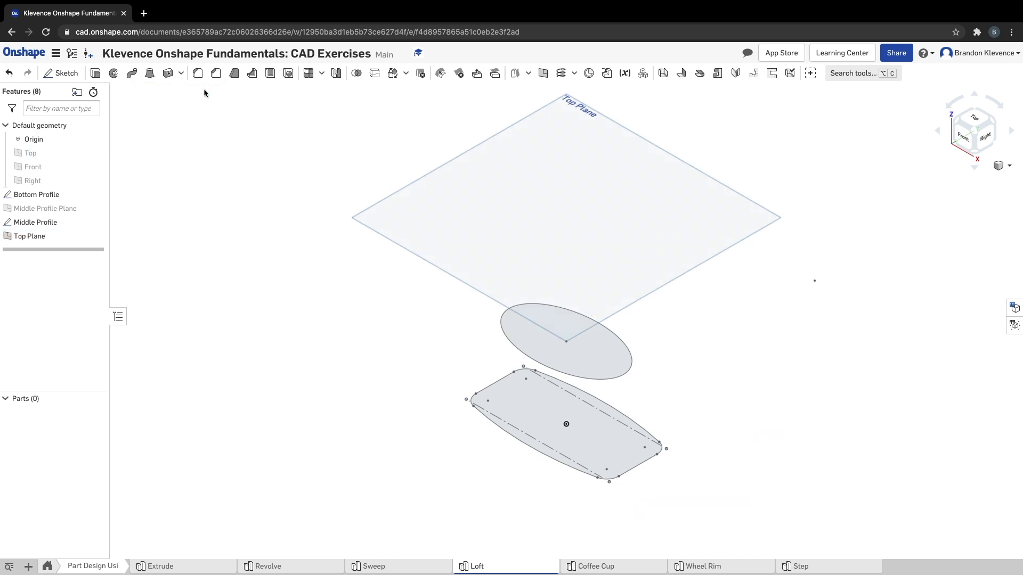
left_click(61, 73)
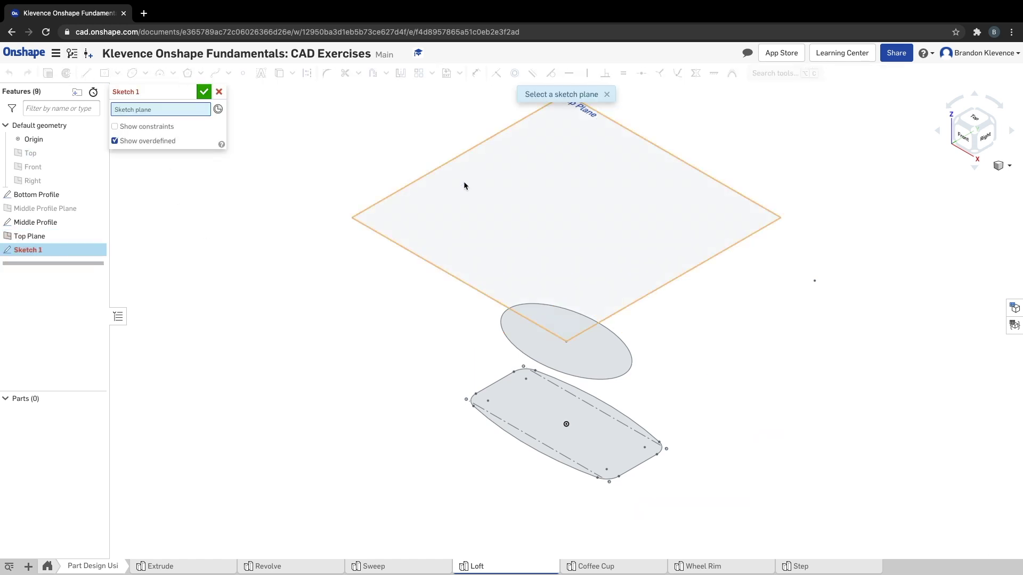
On Top Plane, draw a centre-point circle at the origin with a 40 mm diameter
left_click(502, 200)
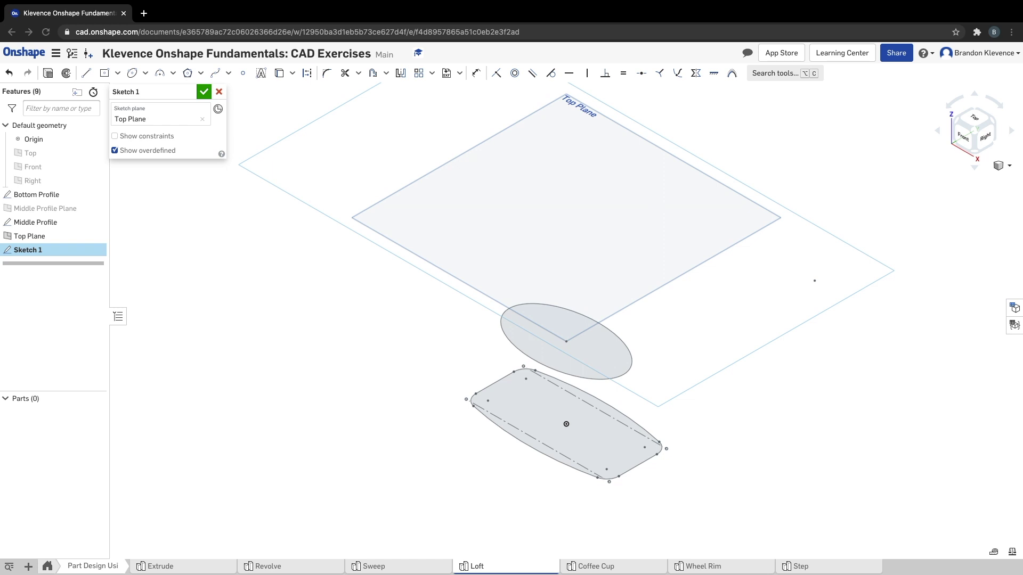
left_click(977, 121)
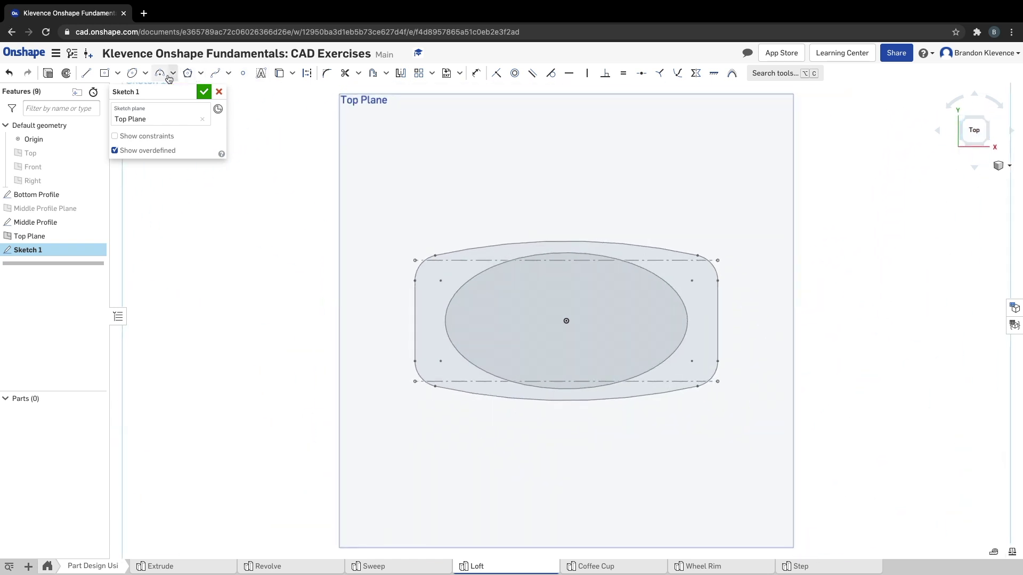
left_click(145, 77)
left_click(157, 90)
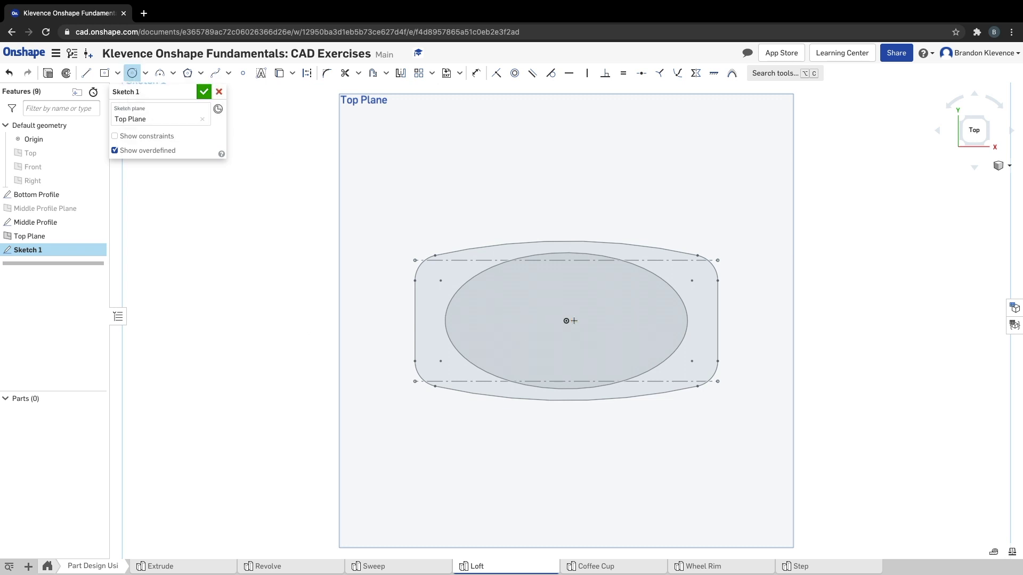
left_click(566, 320)
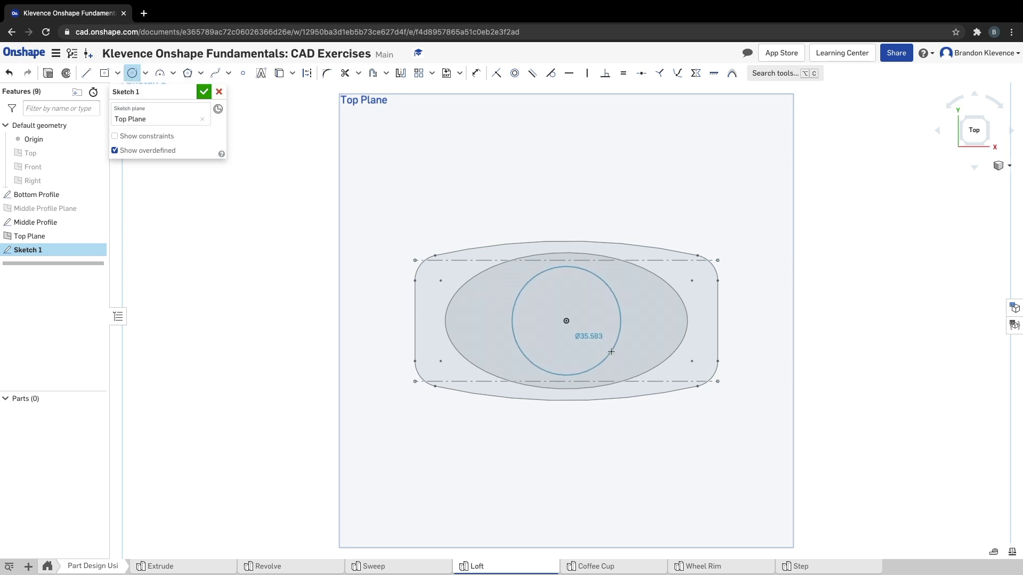
left_click(610, 351)
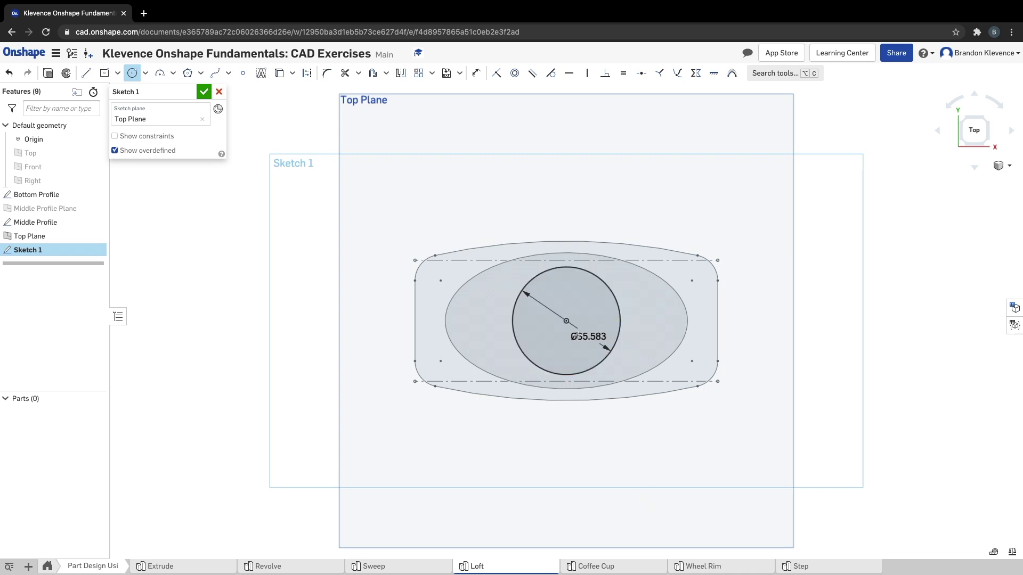
double_click(581, 335)
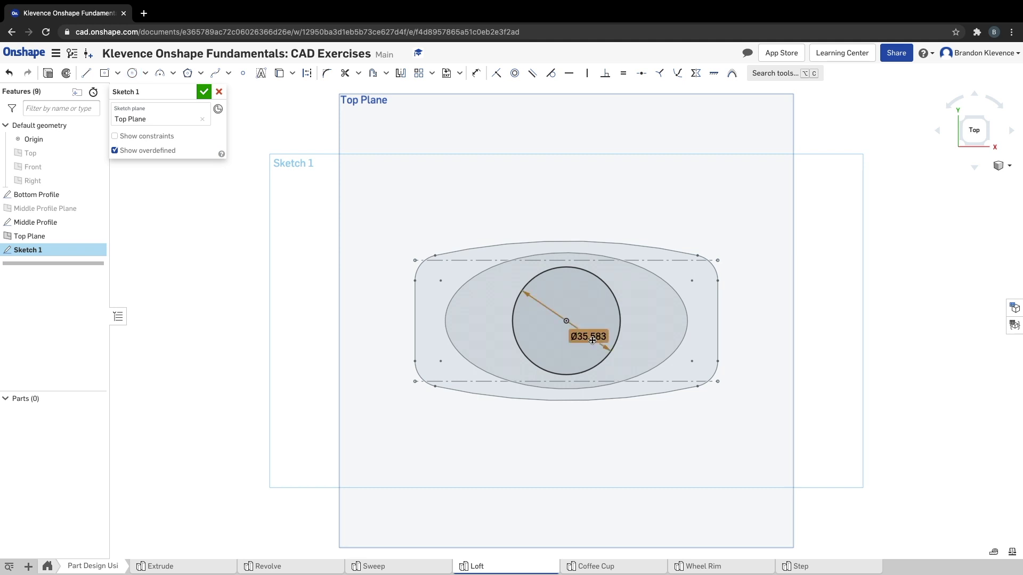
type("40")
key("Return")
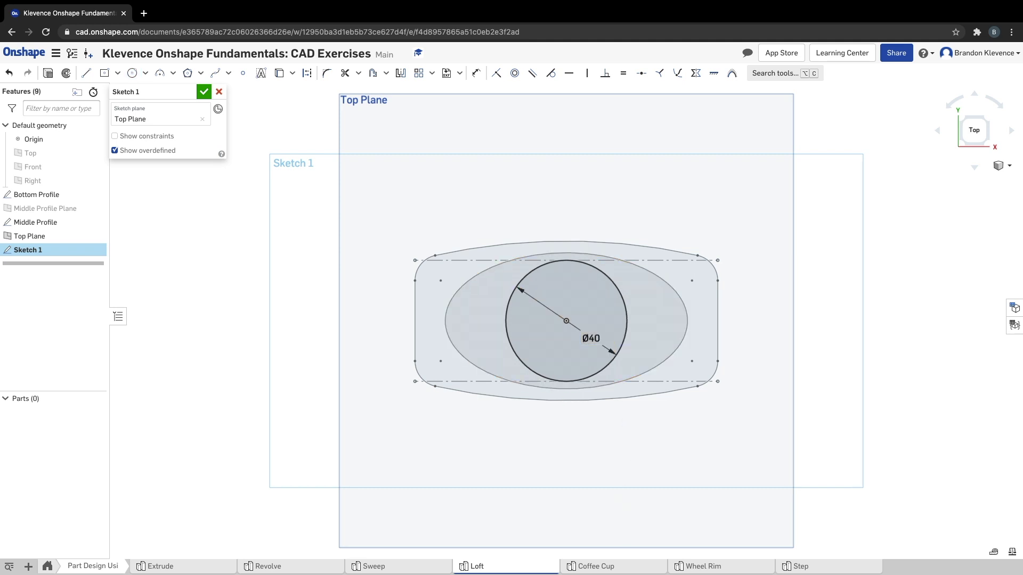
Rename the sketch to 'Top Profile'
left_click(189, 91)
type("Top Profile")
key("Return")
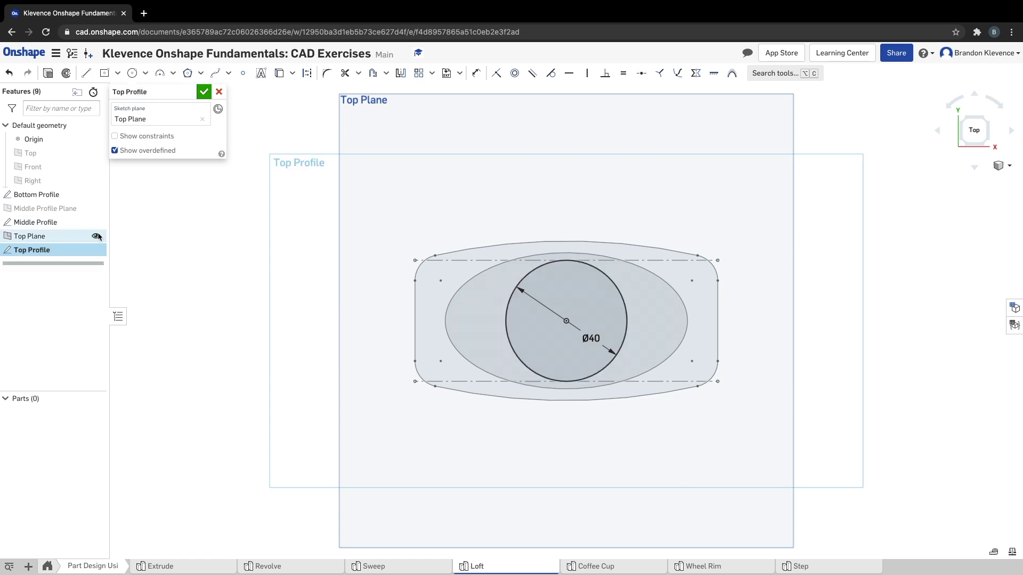
Finish the Top Profile sketch, hide Top Plane, and switch to isometric view
left_click(201, 93)
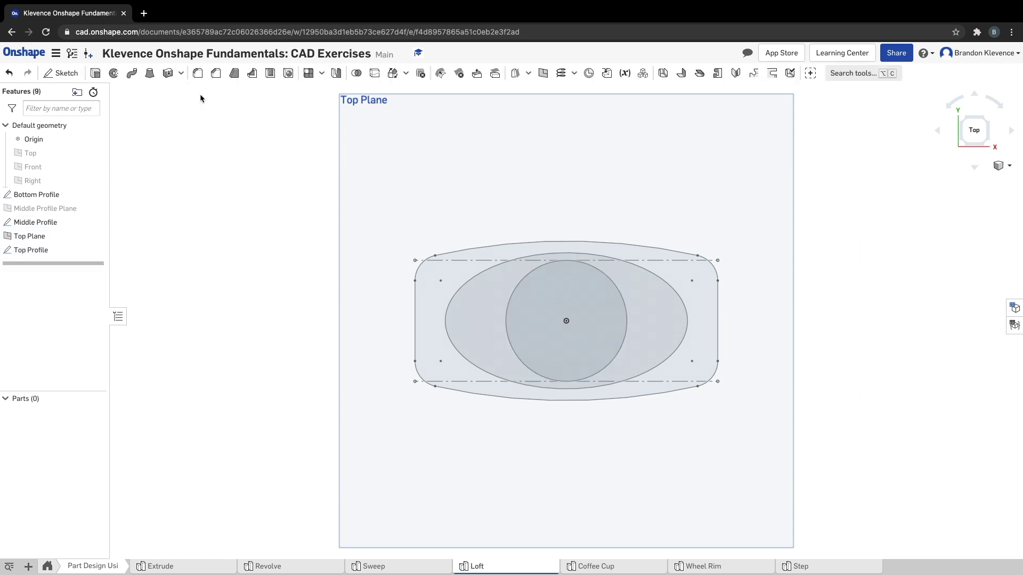
left_click(97, 236)
left_click(1002, 166)
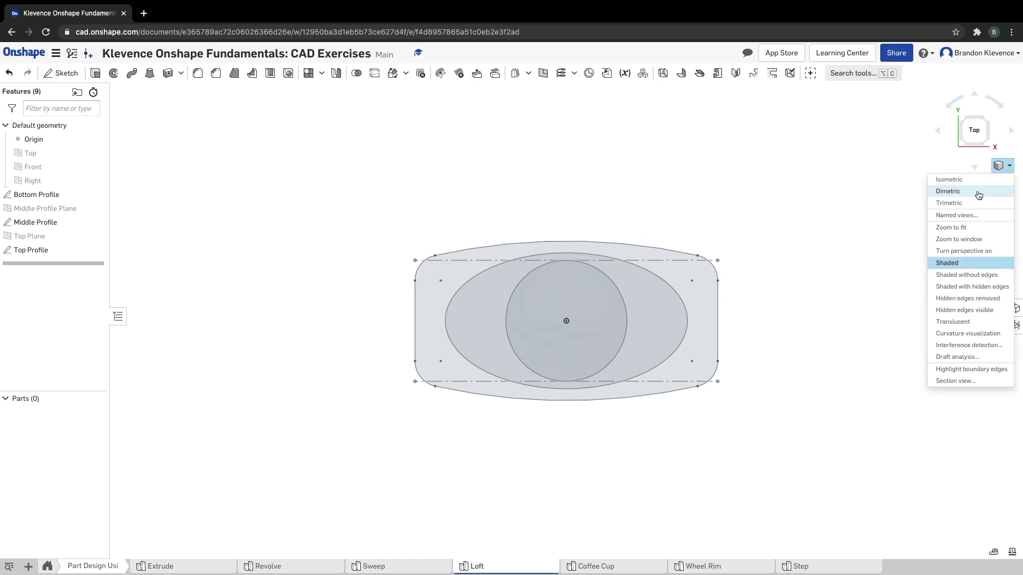
left_click(970, 180)
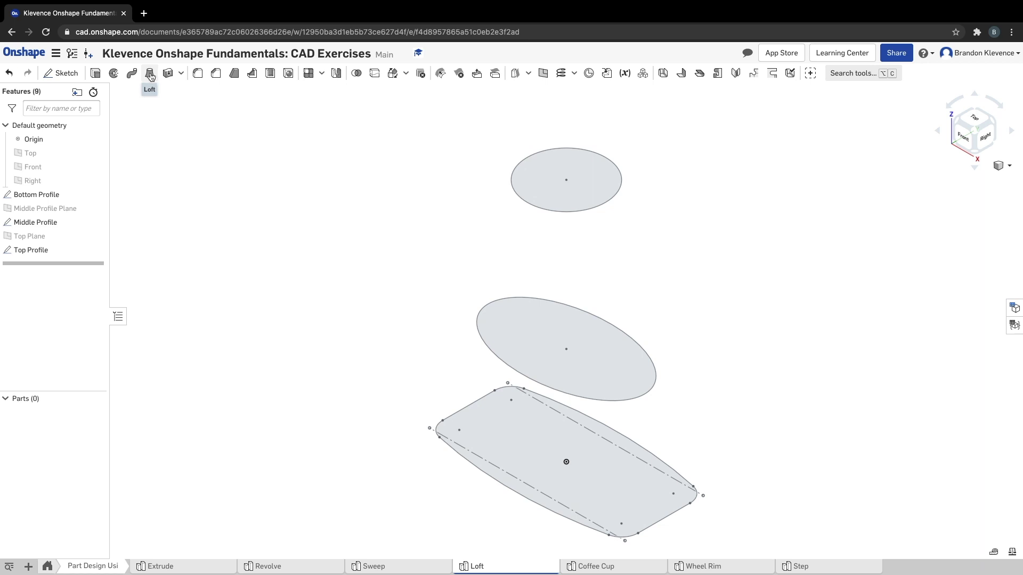
Loft a solid through Bottom Profile, Middle Profile and Top Profile in order
left_click(149, 75)
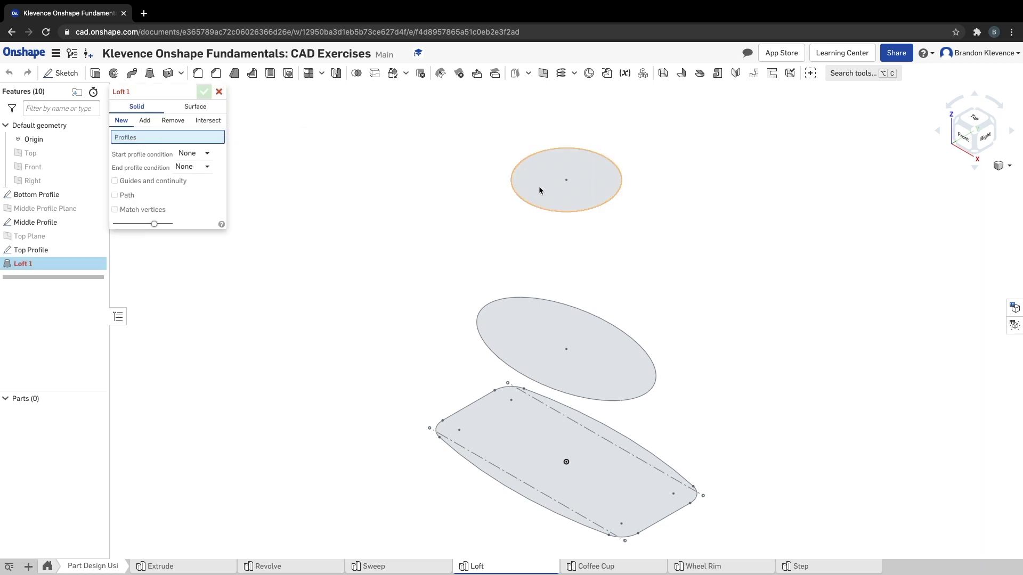
left_click(54, 196)
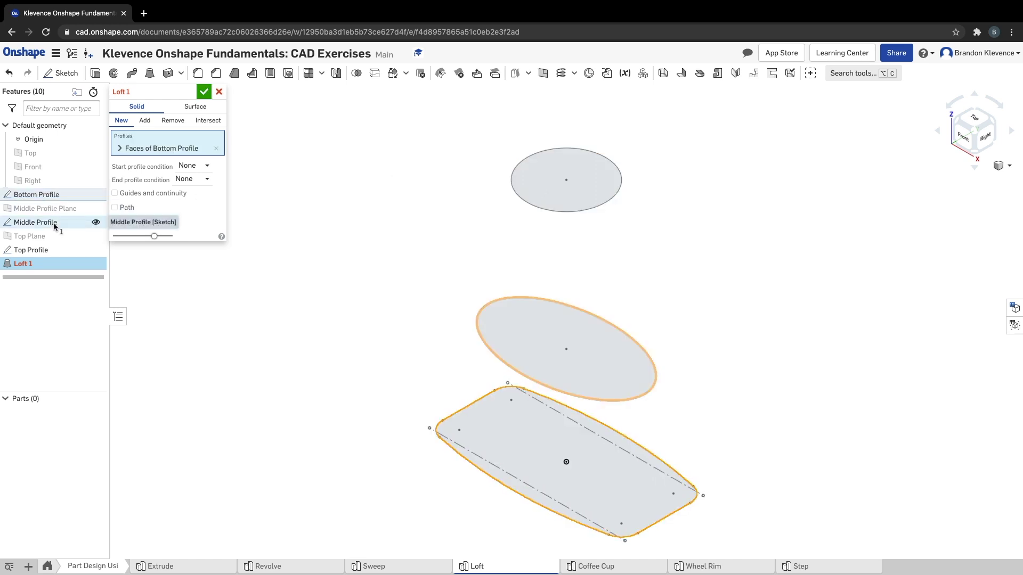
left_click(55, 224)
left_click(58, 250)
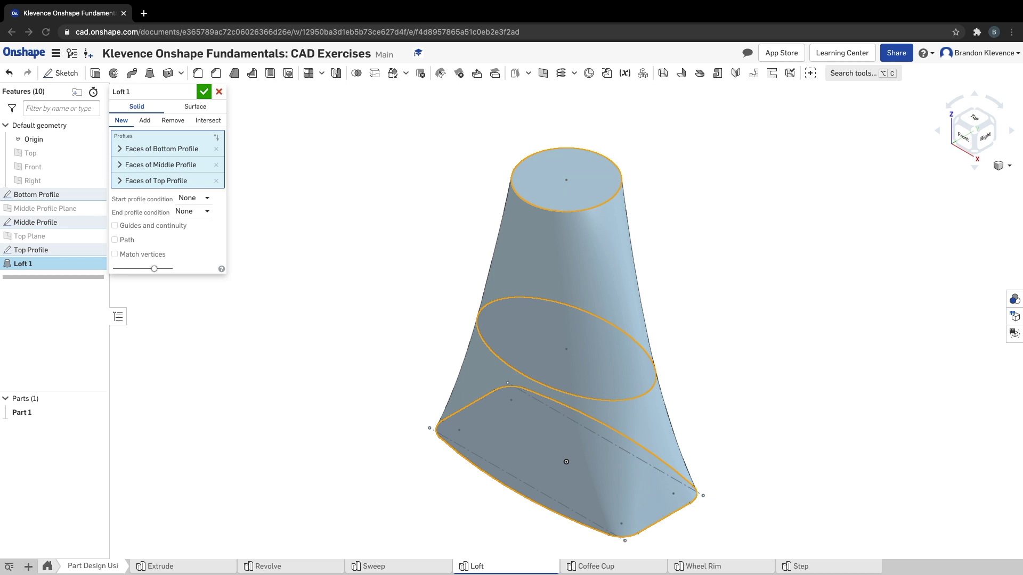
left_click(203, 92)
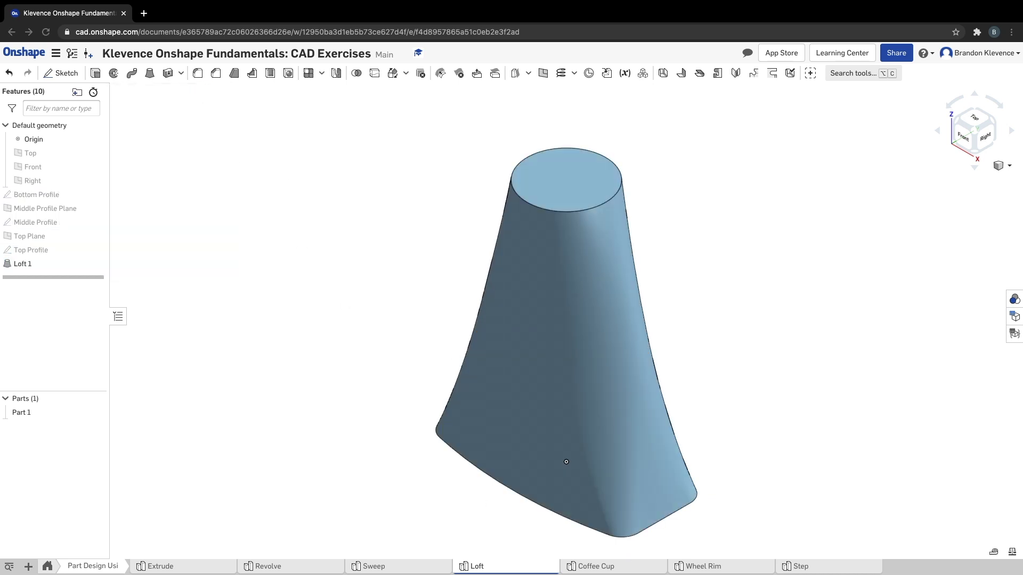
Rename Part 1 to 'Bottle'
right_click(20, 413)
left_click(39, 419)
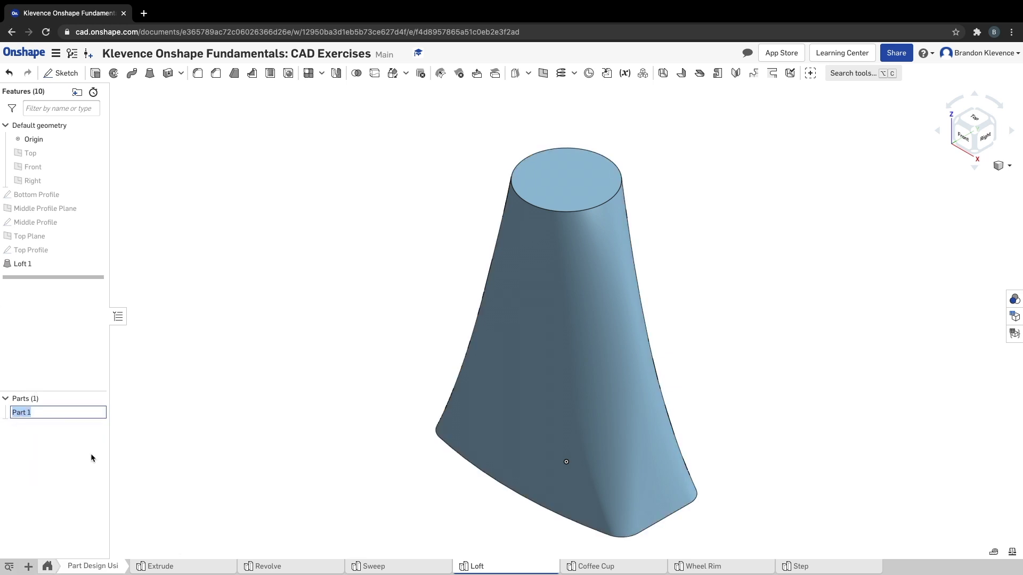
type("ZB")
key("BackSpace")
key("BackSpace")
type("b")
key("BackSpace")
type("Bottle")
key("Return")
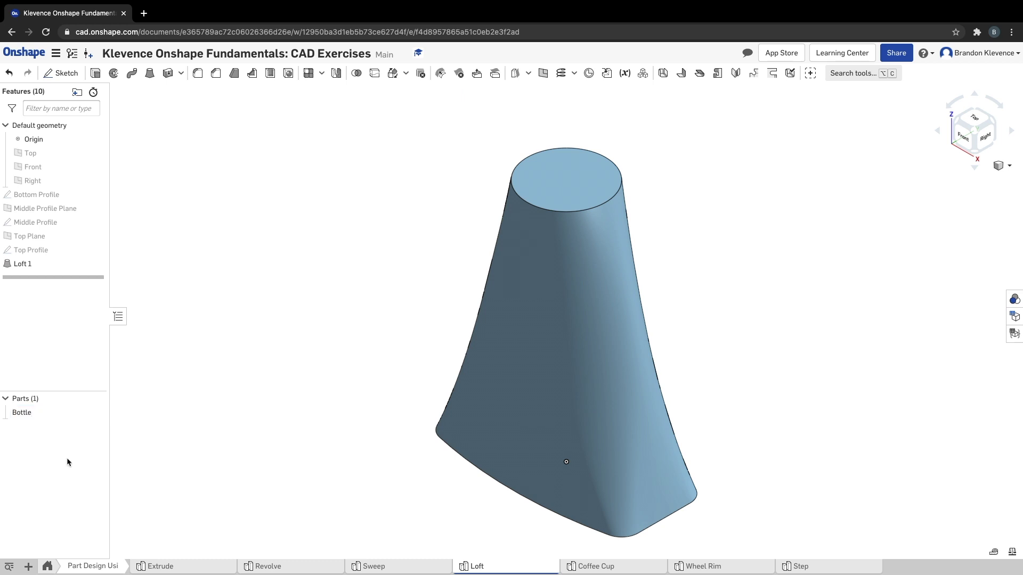
Assign HDPE (High-Density Polyethylene) as the Bottle part's material
right_click(43, 414)
left_click(67, 446)
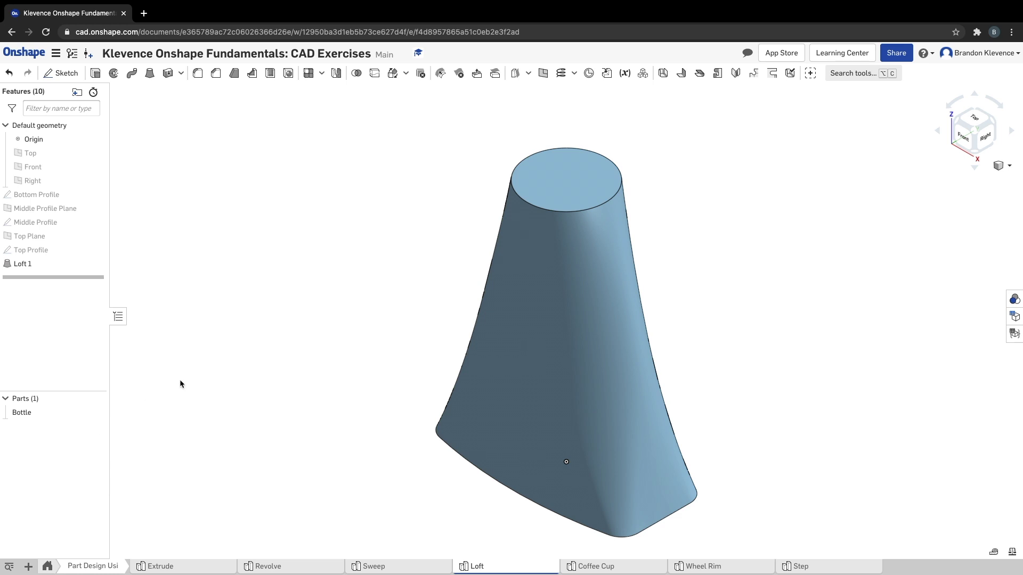
left_click(212, 471)
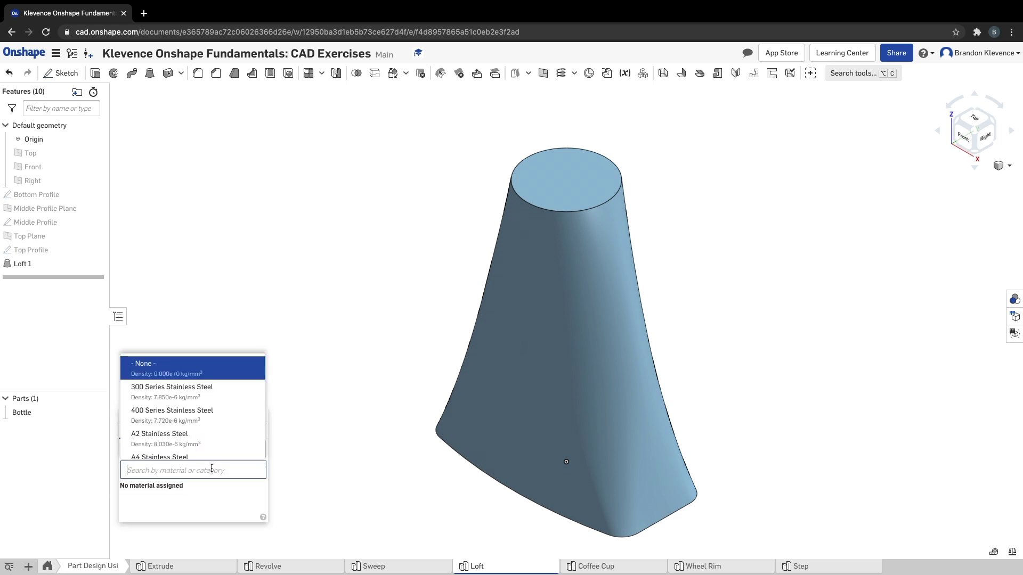
type("HDPE")
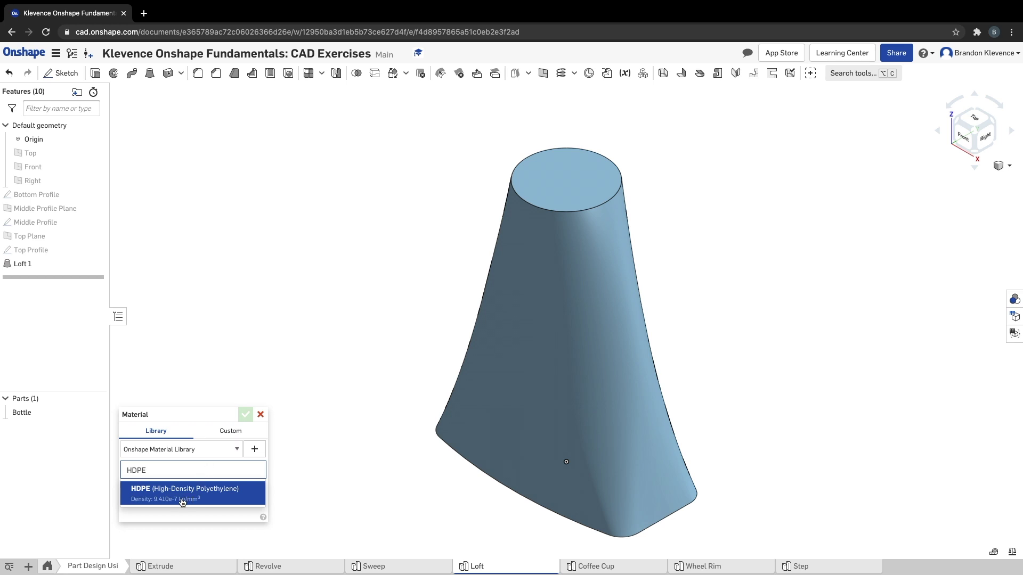
left_click(181, 498)
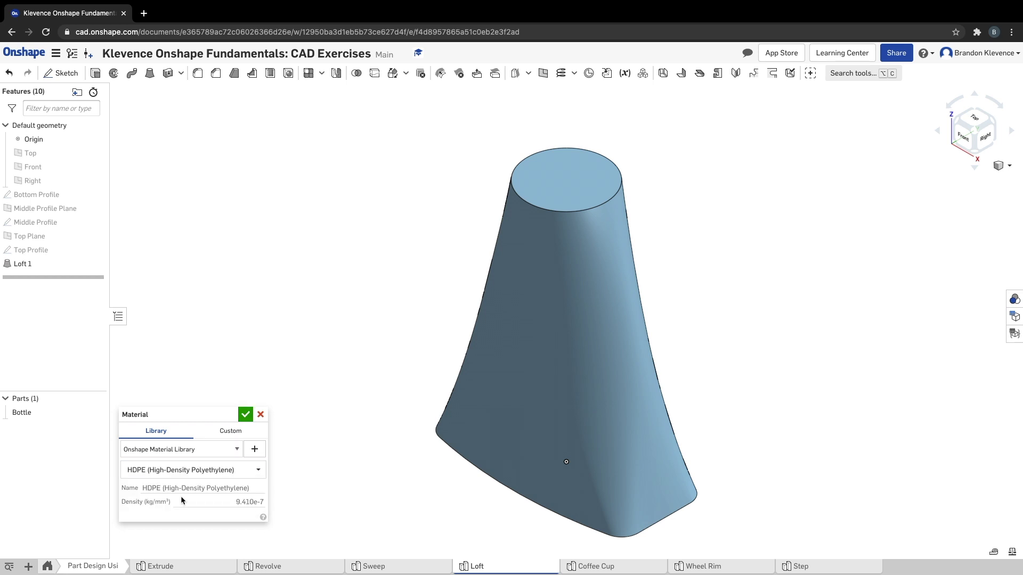
left_click(248, 417)
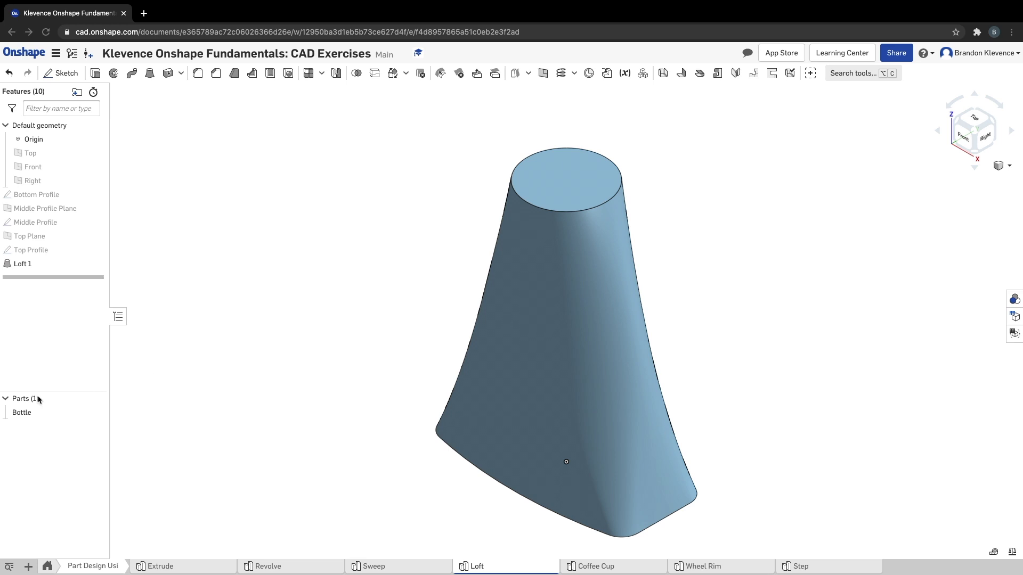
left_click(39, 413)
left_click(38, 414)
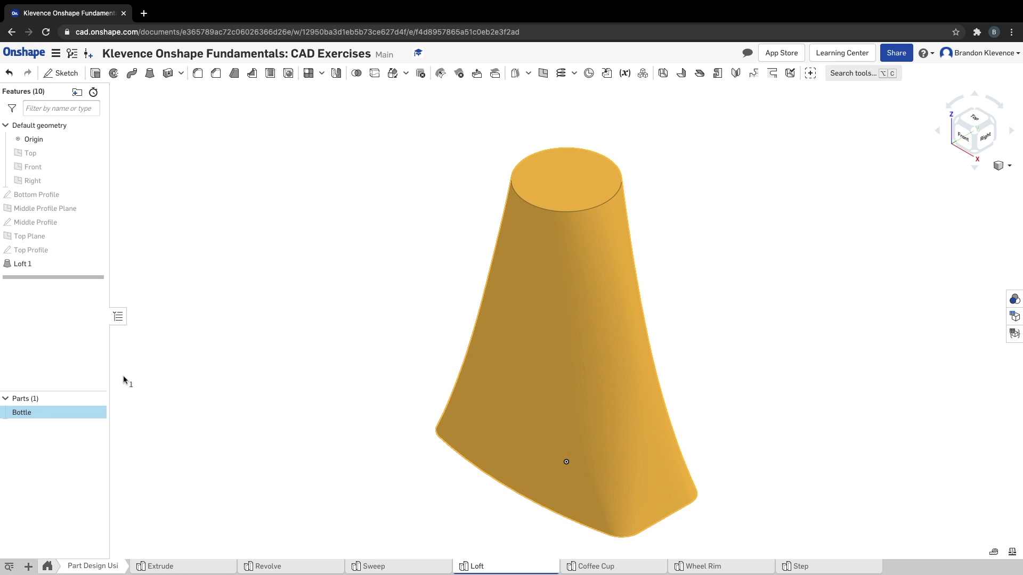
left_click(76, 412)
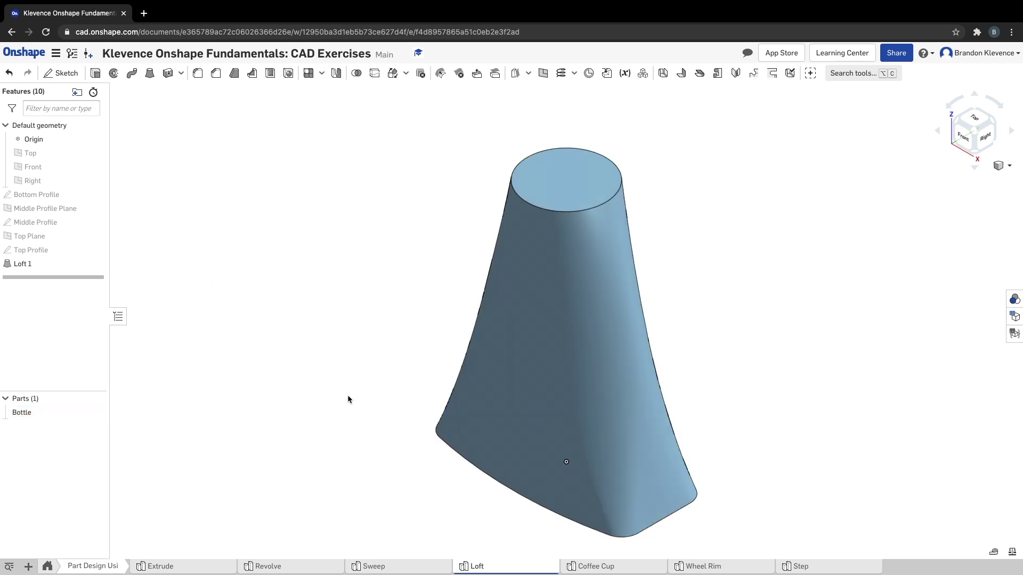